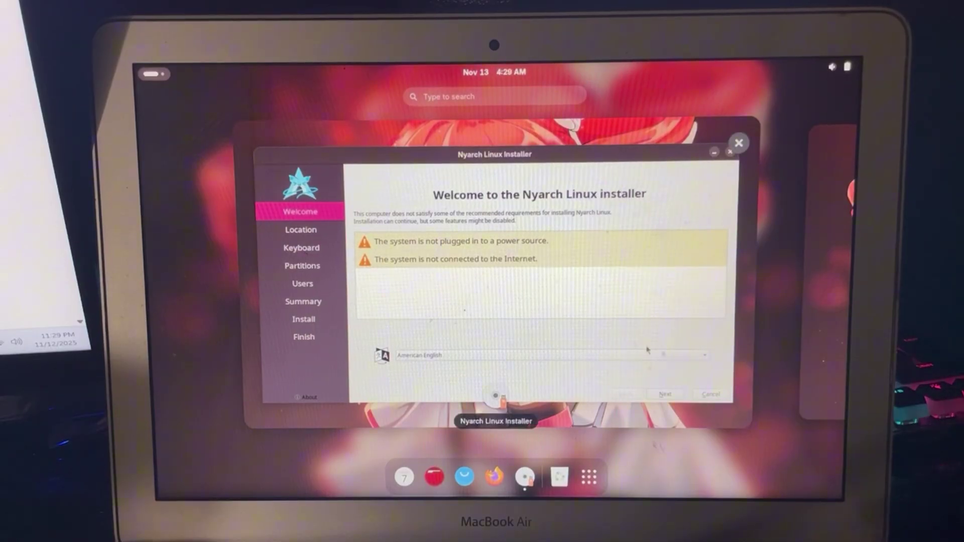
- Return to the installer and select the 232.89 GiB TOSHIBA (/dev/sdb) disk as the target
click(665, 393)
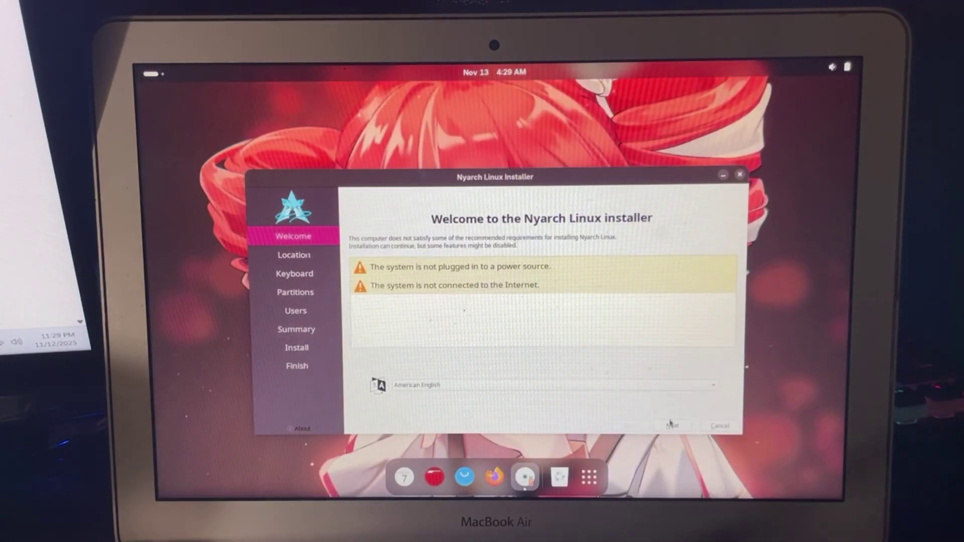
drag(625, 174, 620, 131)
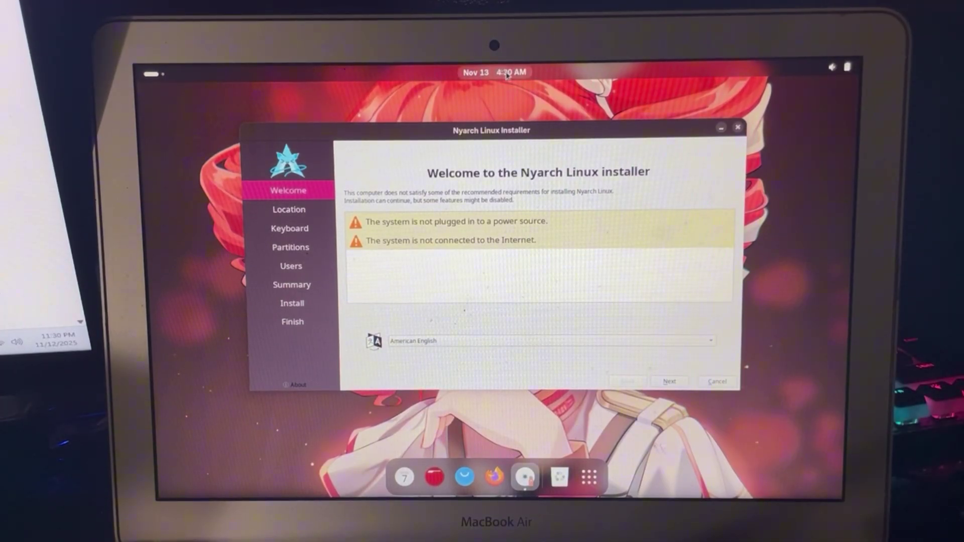
click(551, 156)
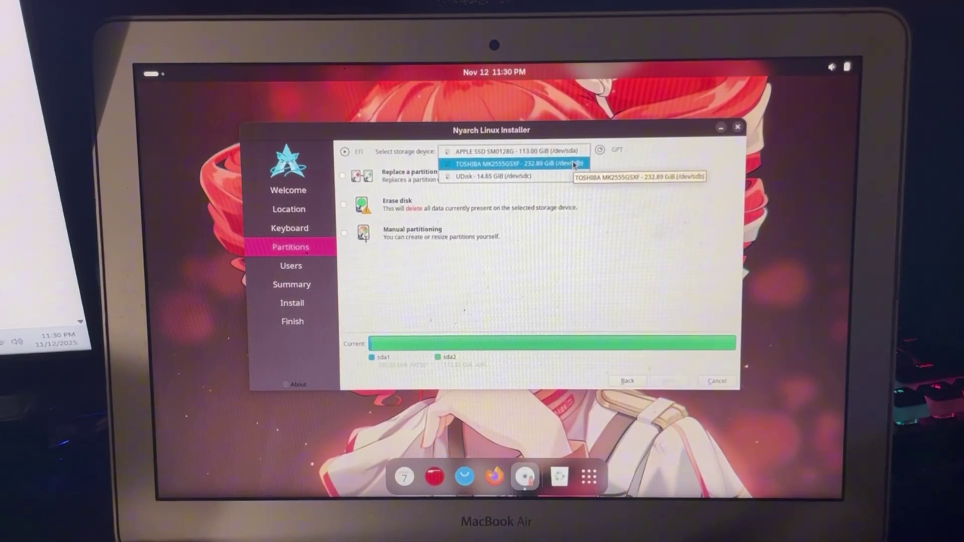
click(575, 165)
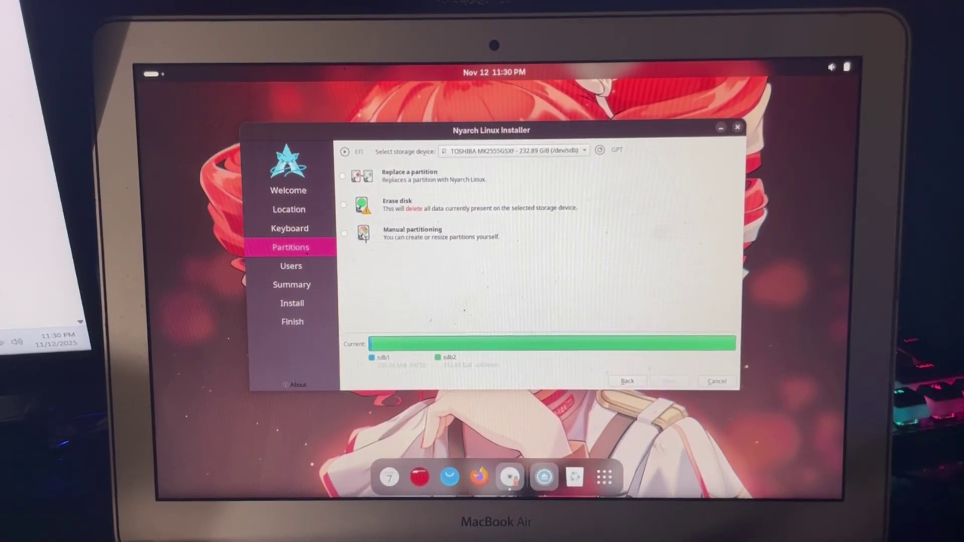
- Choose Erase disk with No swap and continue to the user account page
click(399, 214)
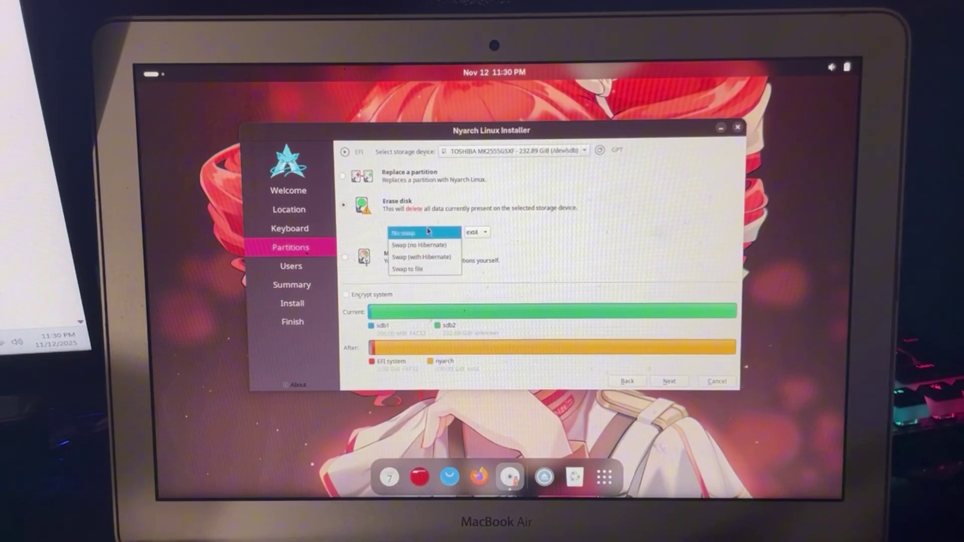
click(429, 236)
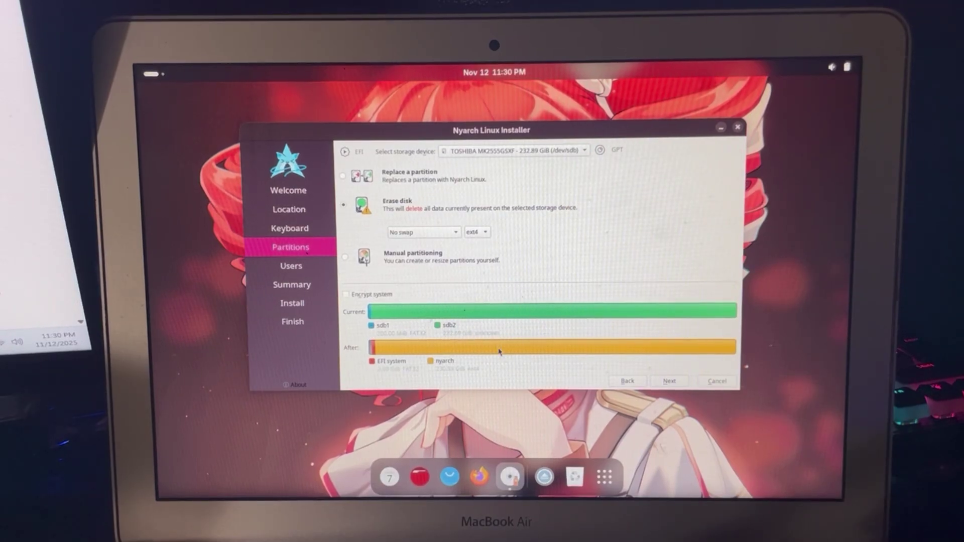
click(670, 382)
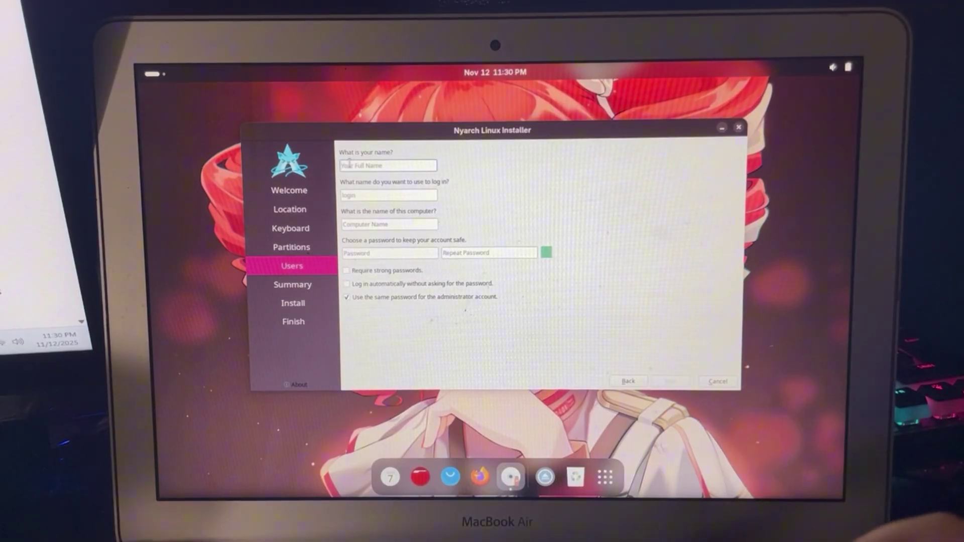
text(smith)
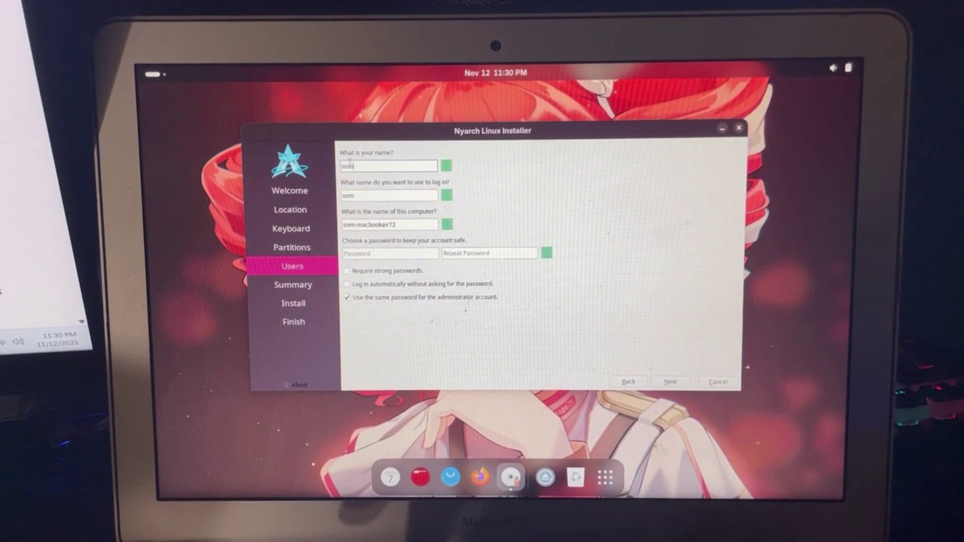
- Fill in the user name, password and repeated password, then go to the Summary
key(BackSpace)
key(BackSpace)
text(le)
text(thingco)
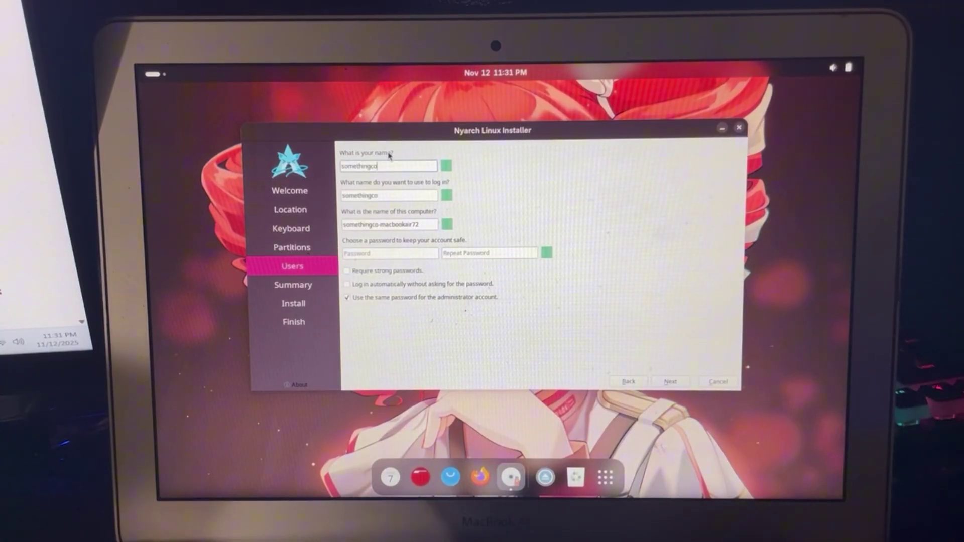
text(l)
click(376, 254)
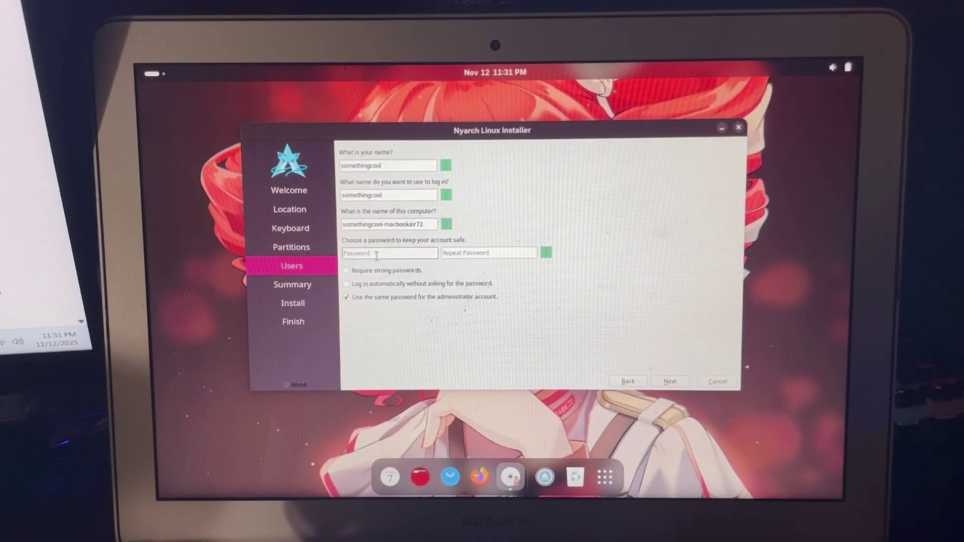
text(a)
click(458, 255)
text(a)
click(671, 381)
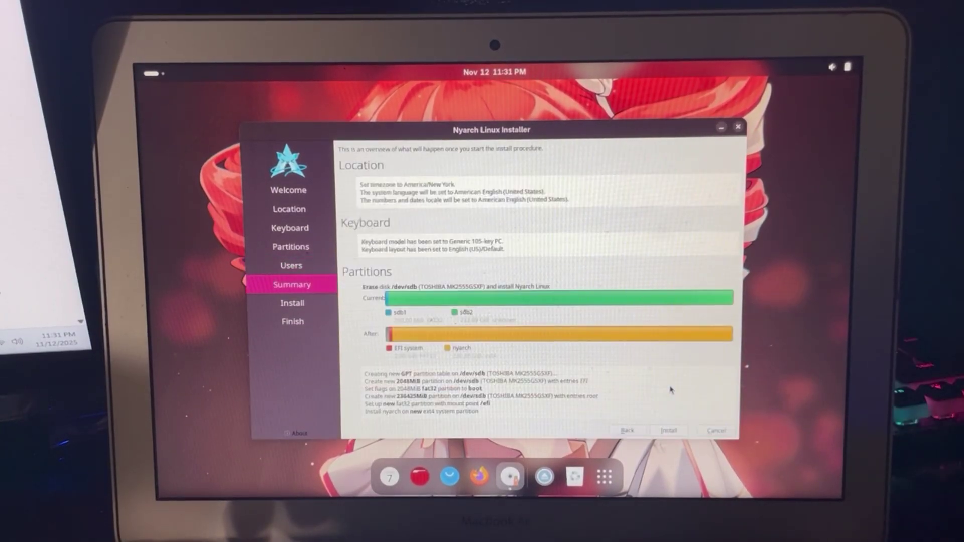
- Start the installation and confirm Install Now
click(667, 430)
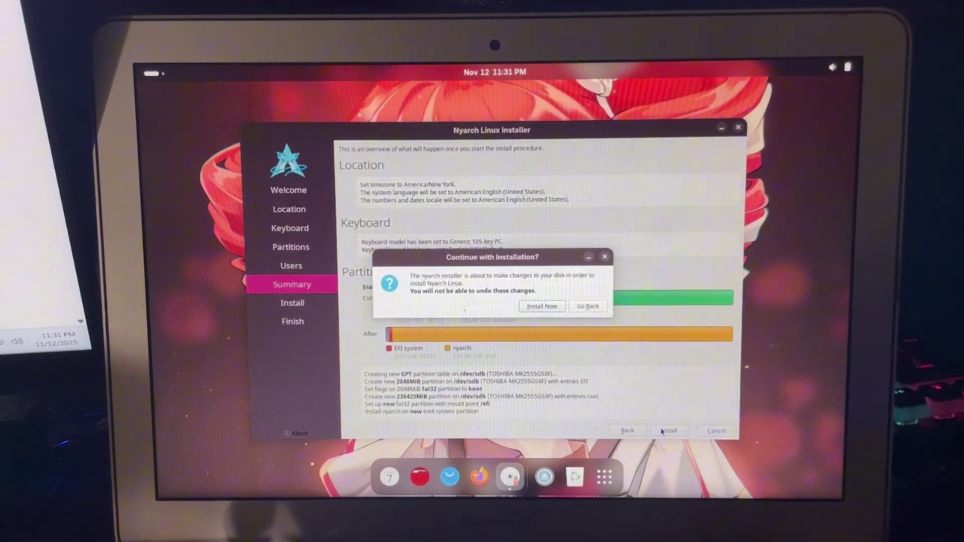
click(541, 308)
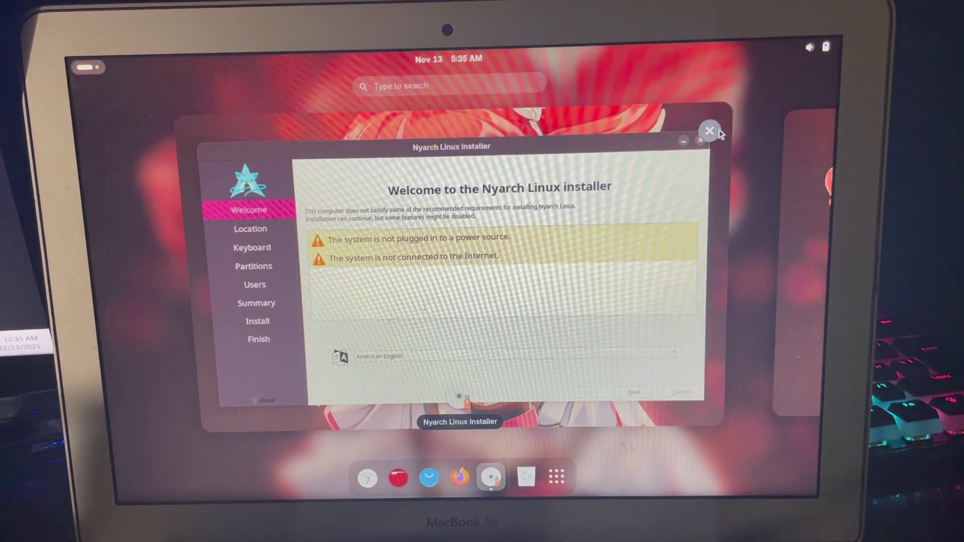
- Close the installer and confirm Cancel Installation
click(710, 131)
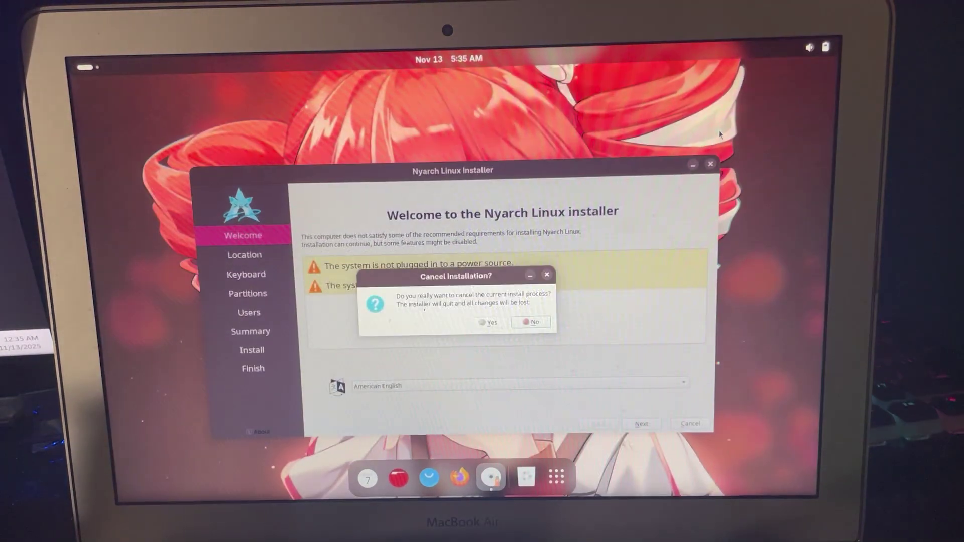
click(489, 323)
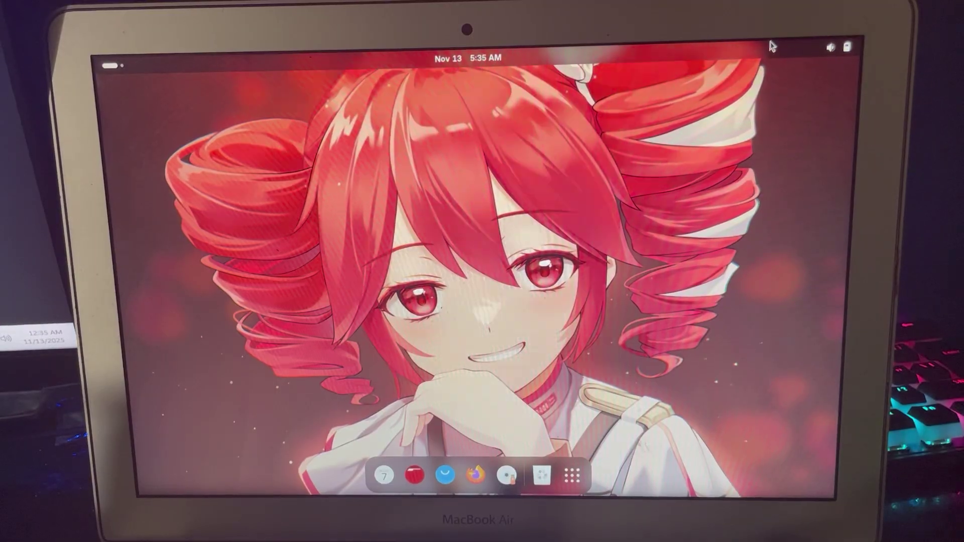
- Peek at quick settings, then bring up the grid of installed apps
click(836, 47)
click(542, 482)
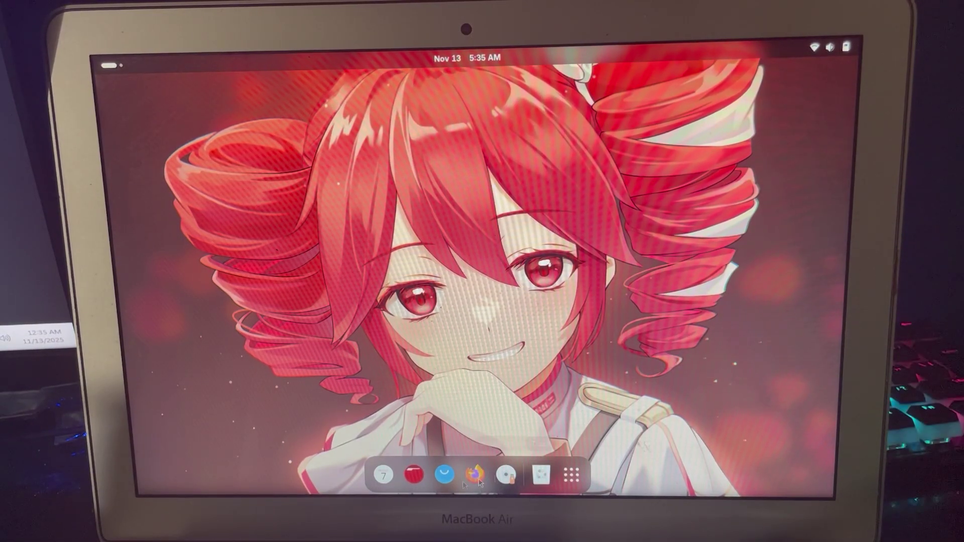
click(571, 474)
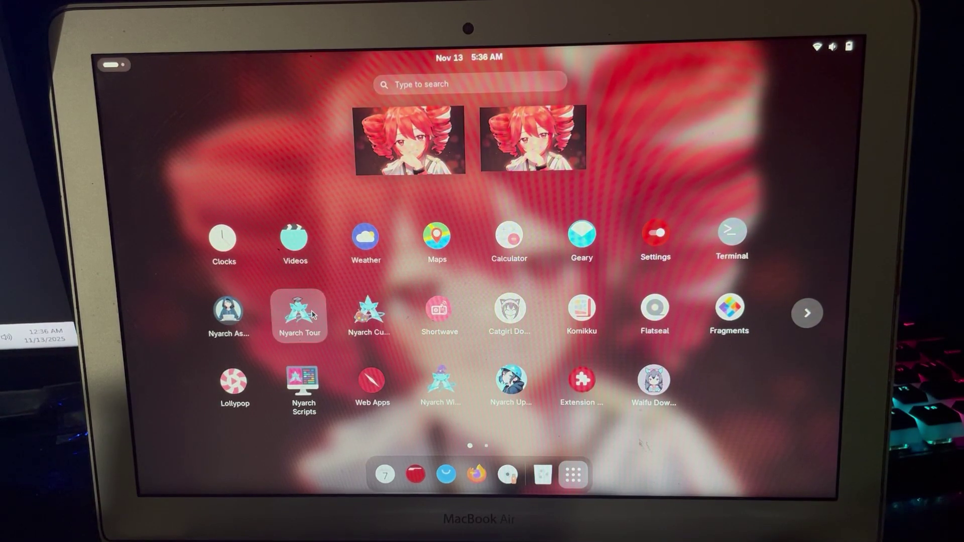
- Launch Nyarch Assistant and move through its welcome tour, revisiting the Voice page
click(232, 318)
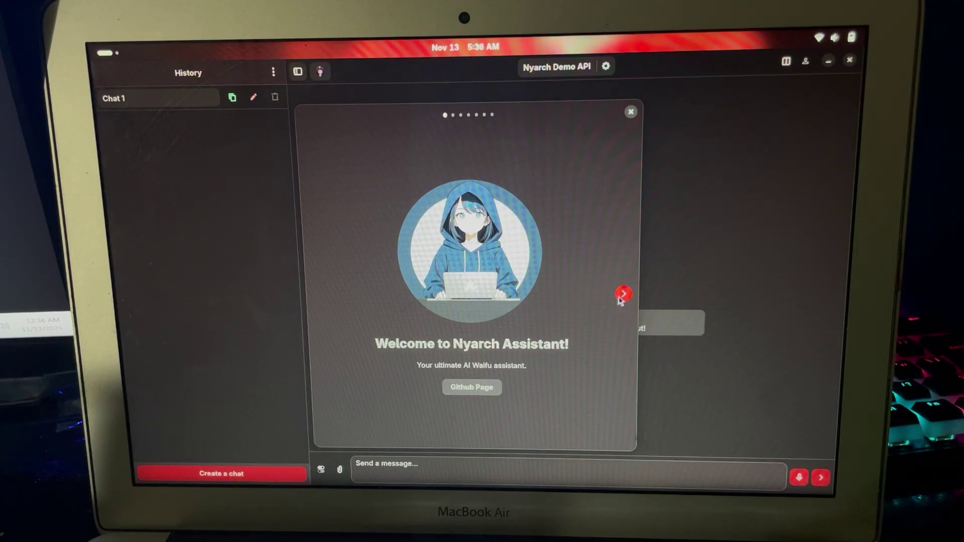
click(621, 295)
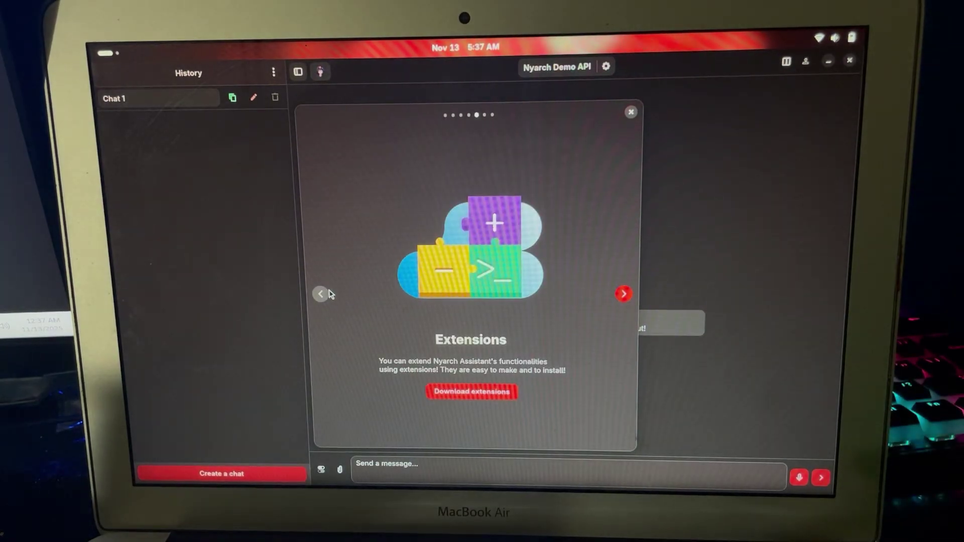
click(321, 294)
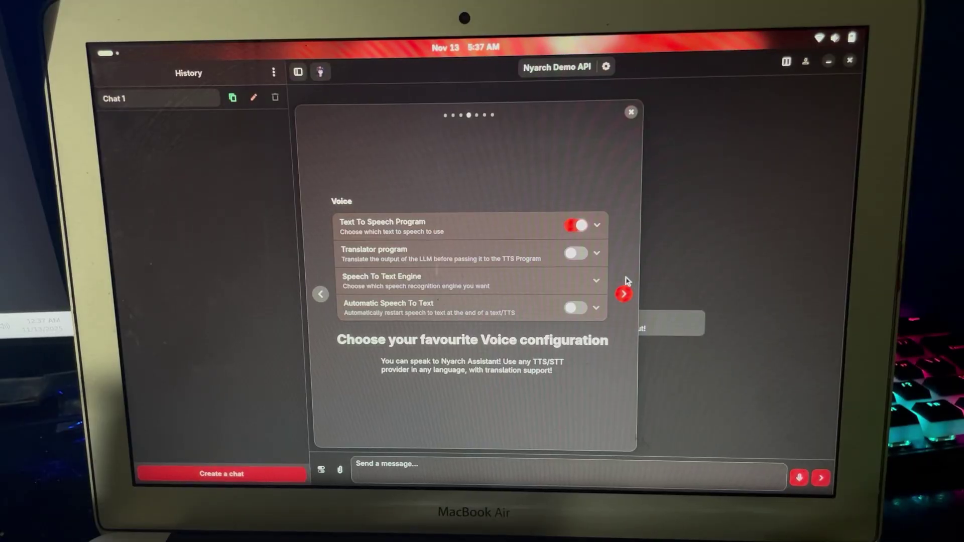
- Advance the tour to the final Begin using the app page
click(626, 300)
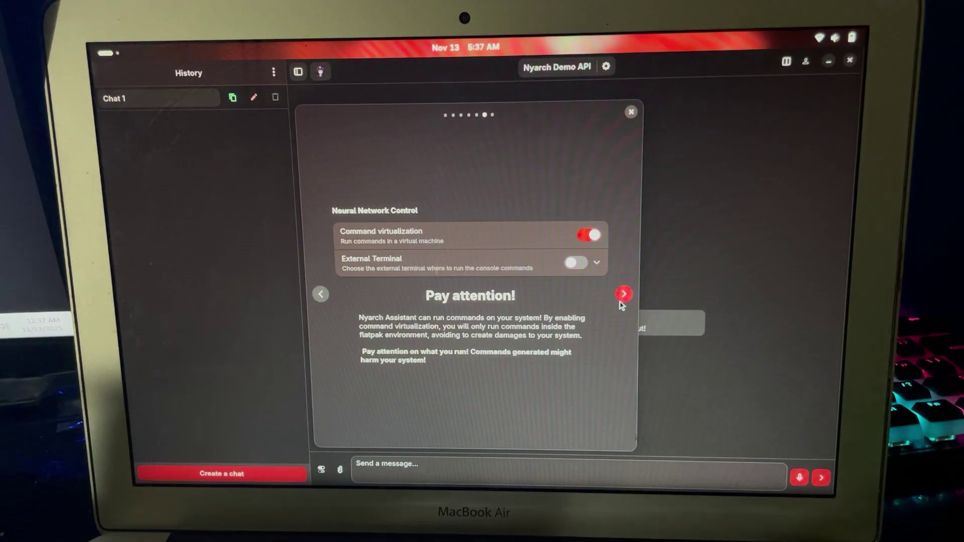
click(626, 299)
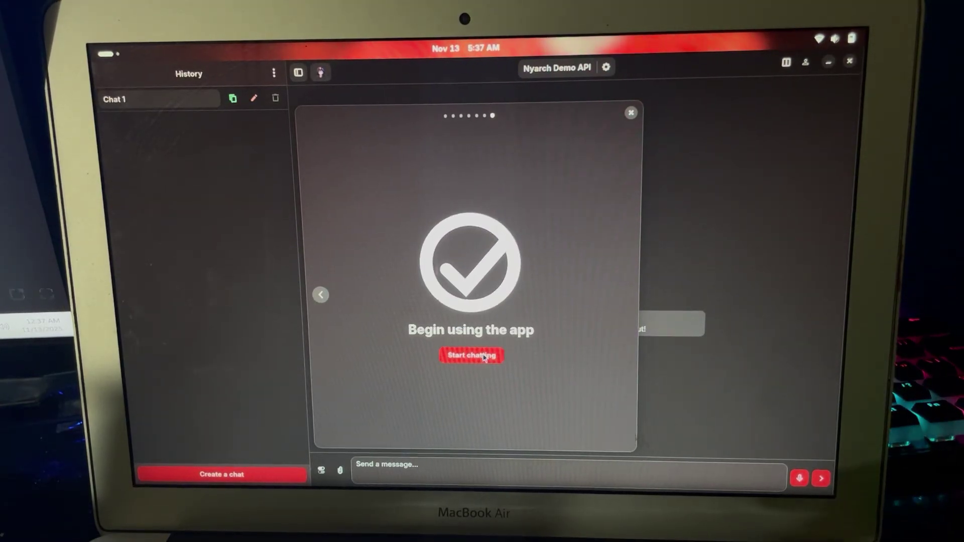
key(XF86AudioRaiseVolume)
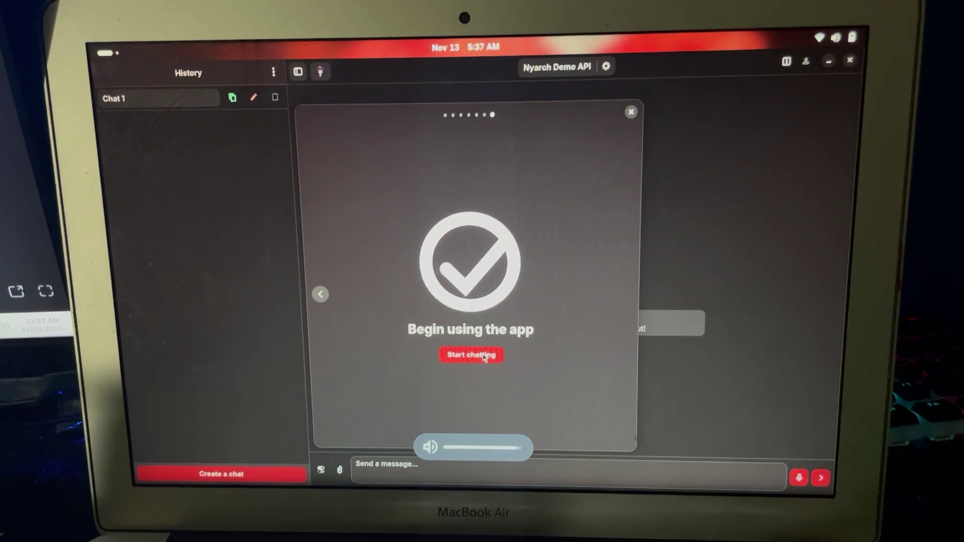
- Begin chatting: send a greeting, read the reply, then send the promise message
click(472, 354)
text(haiiiiii)
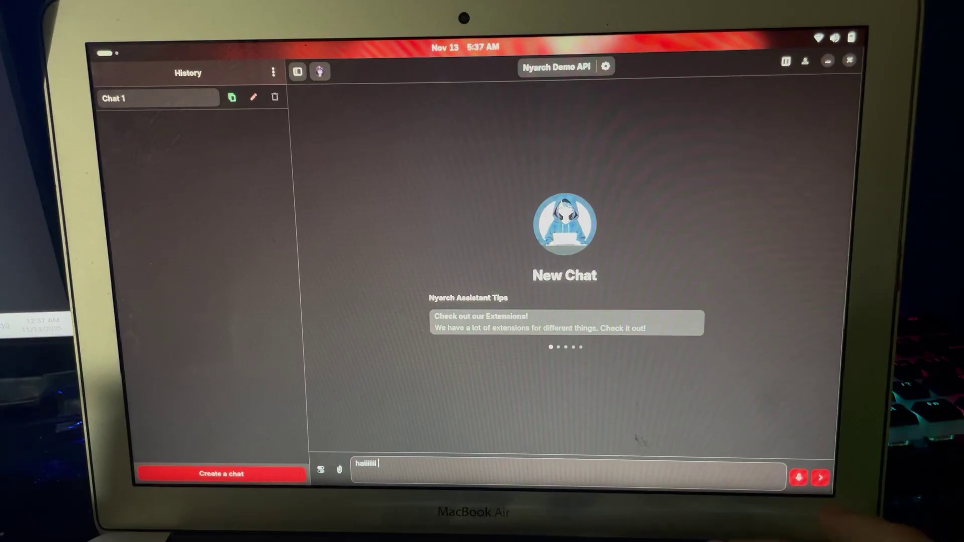
text( :3)
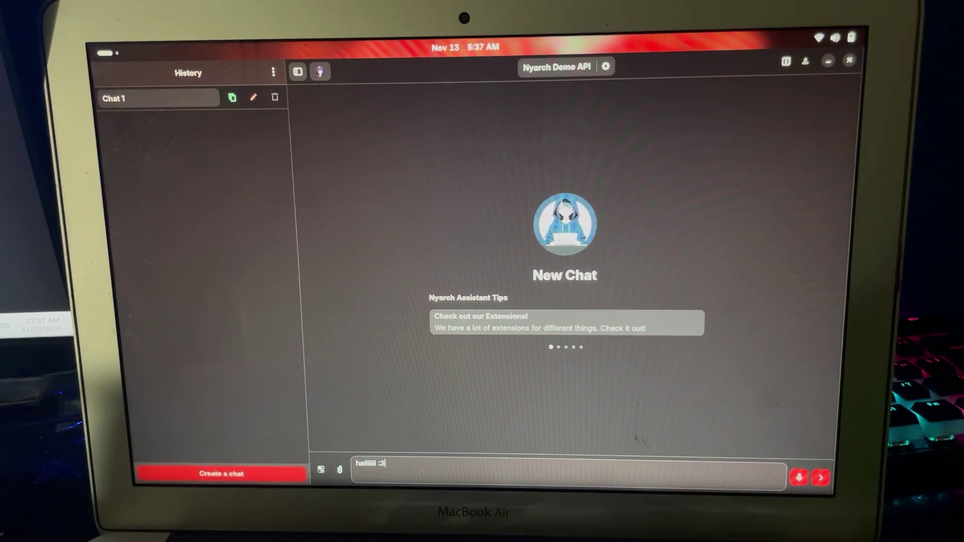
key(Return)
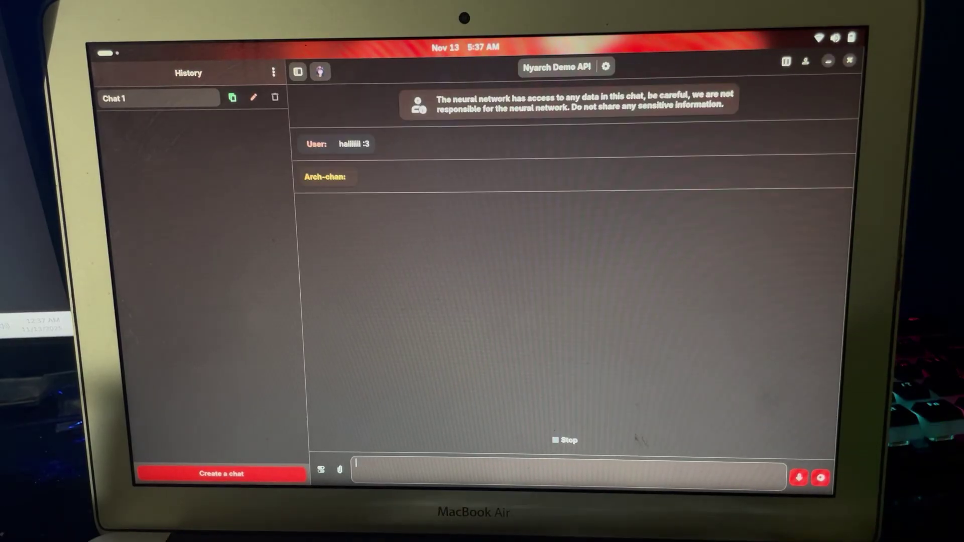
drag(387, 174, 389, 185)
click(371, 173)
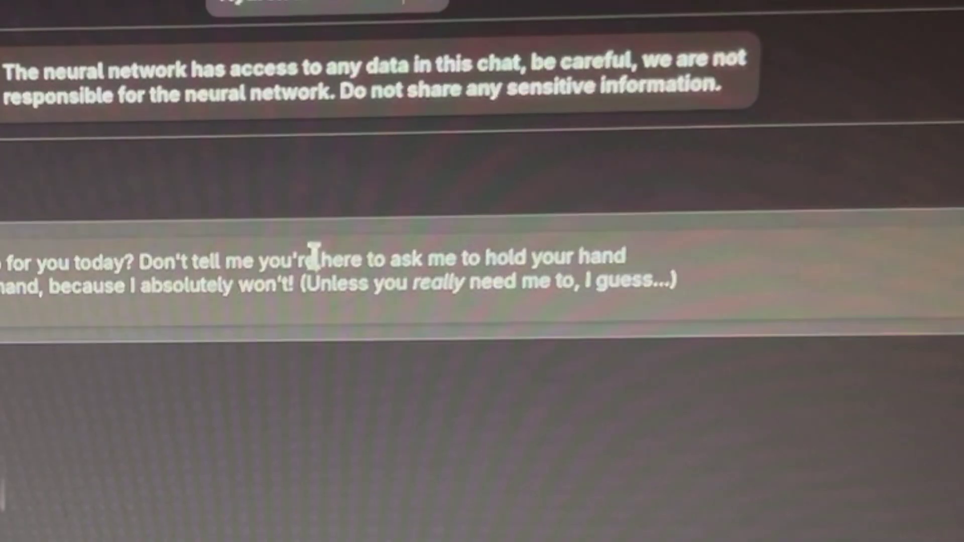
drag(313, 255, 549, 290)
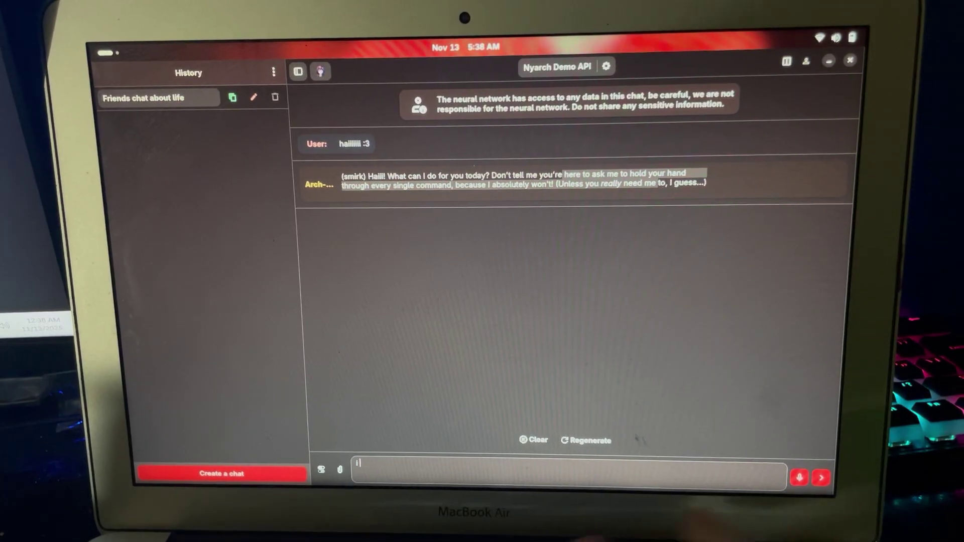
text(i dont... i)
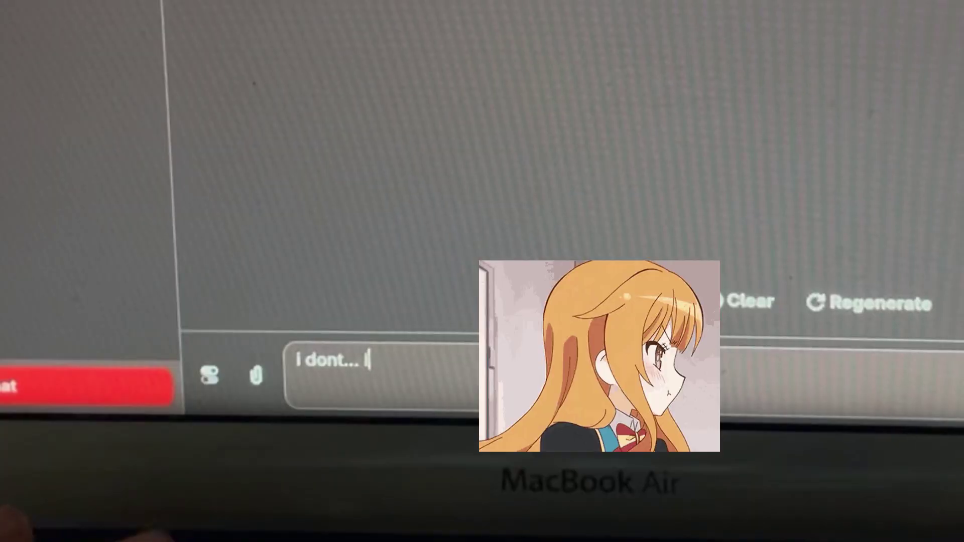
text(om)
text(ise)
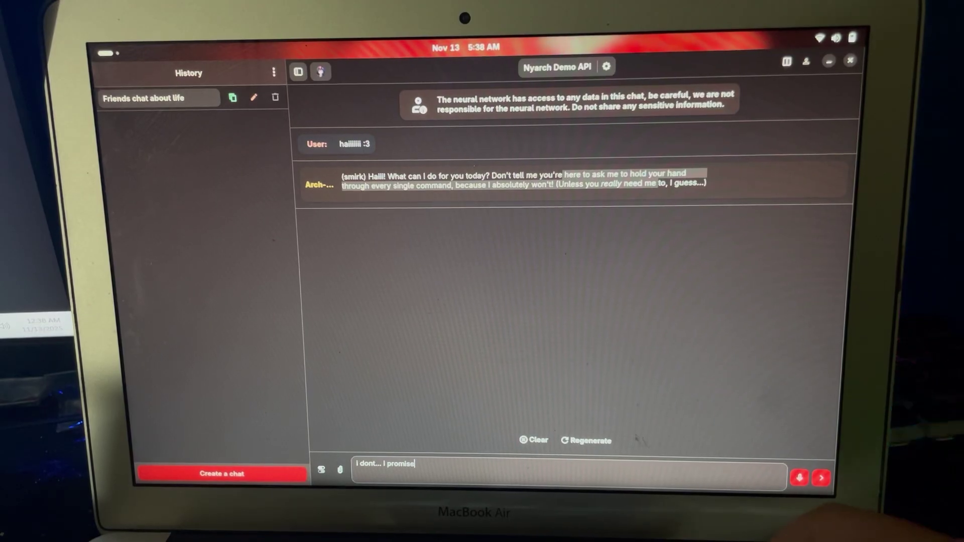
text(!!!!)
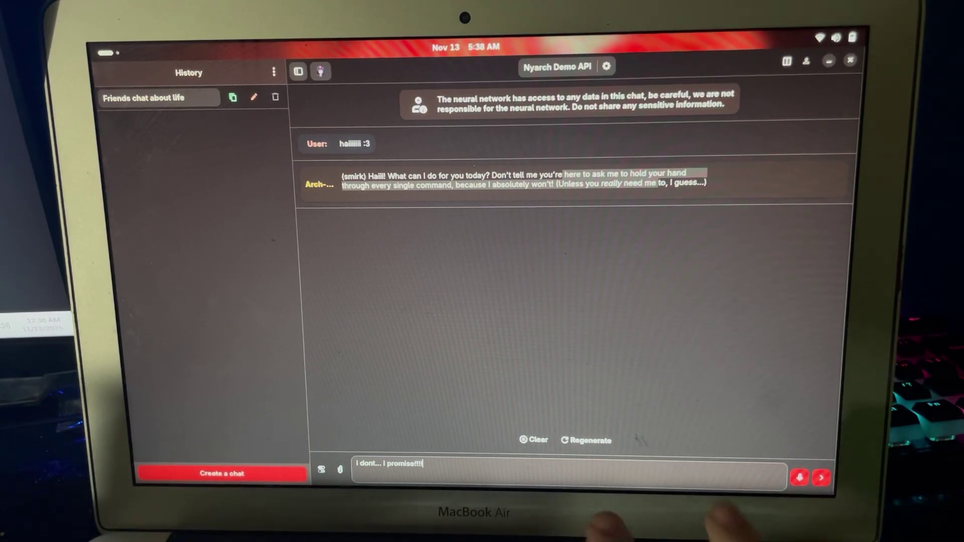
key(Return)
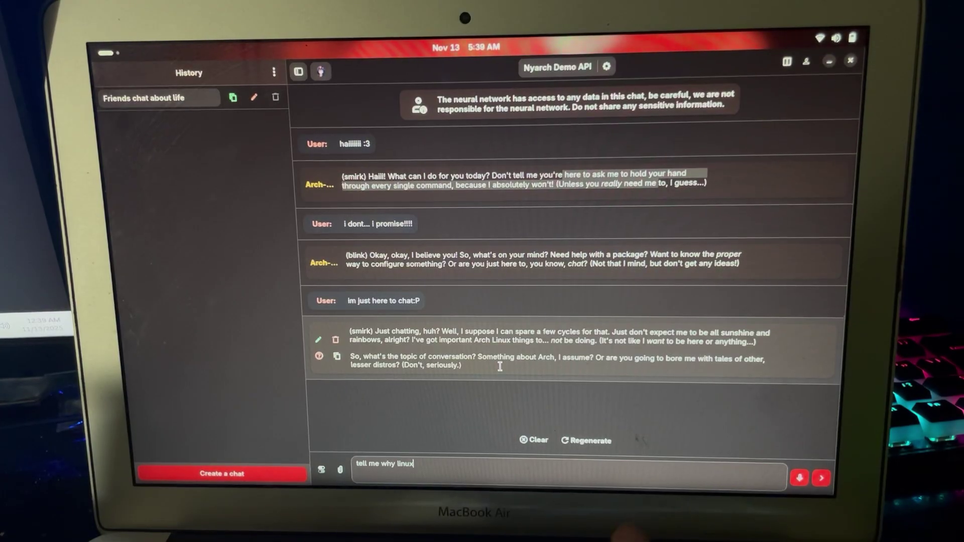
text(linux it)
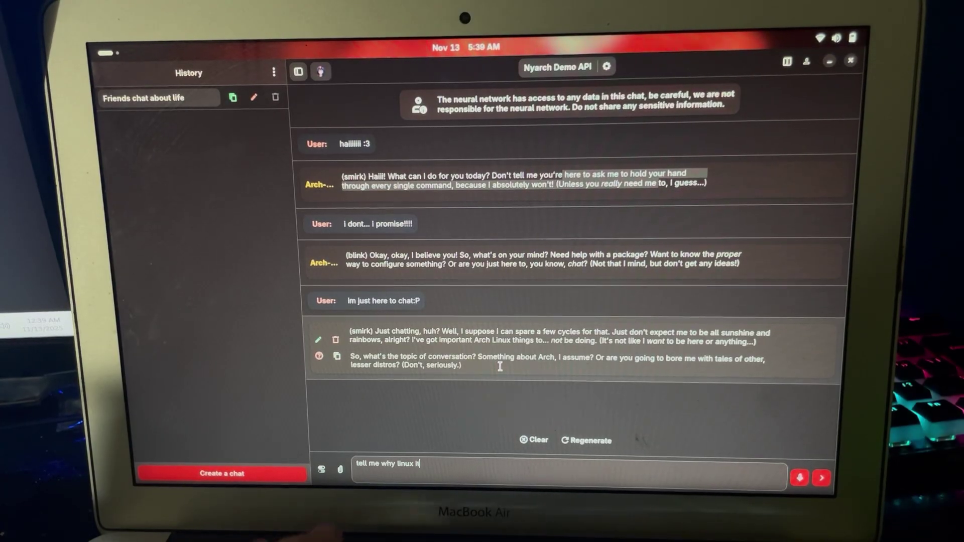
- Ask the assistant why Linux is better and whether Fortnite runs on Linux
key(BackSpace)
text(s bettee)
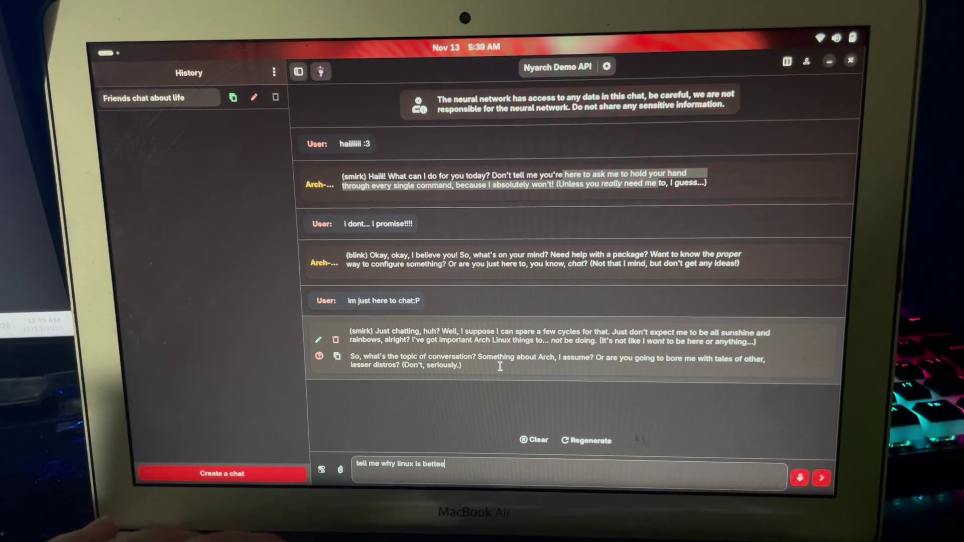
text(r)
key(Return)
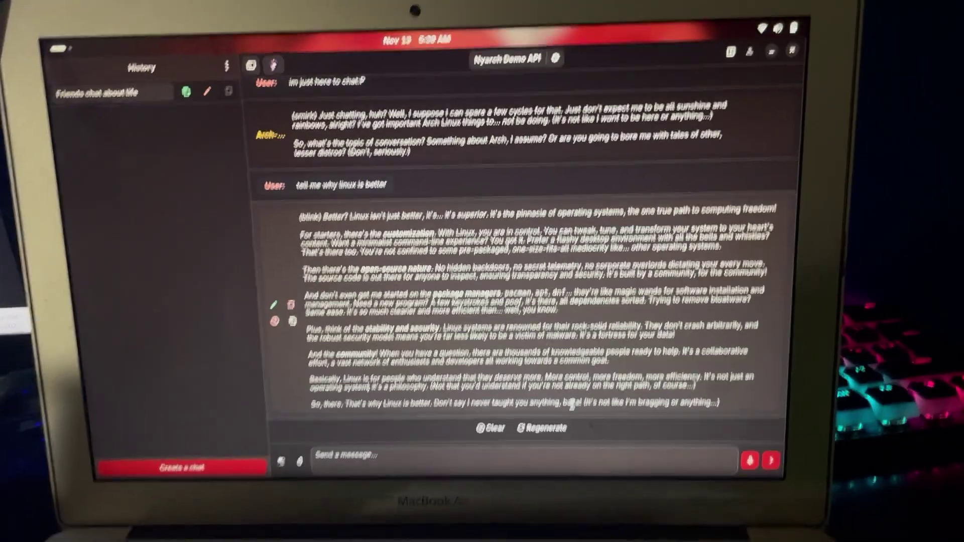
text(yoo how )
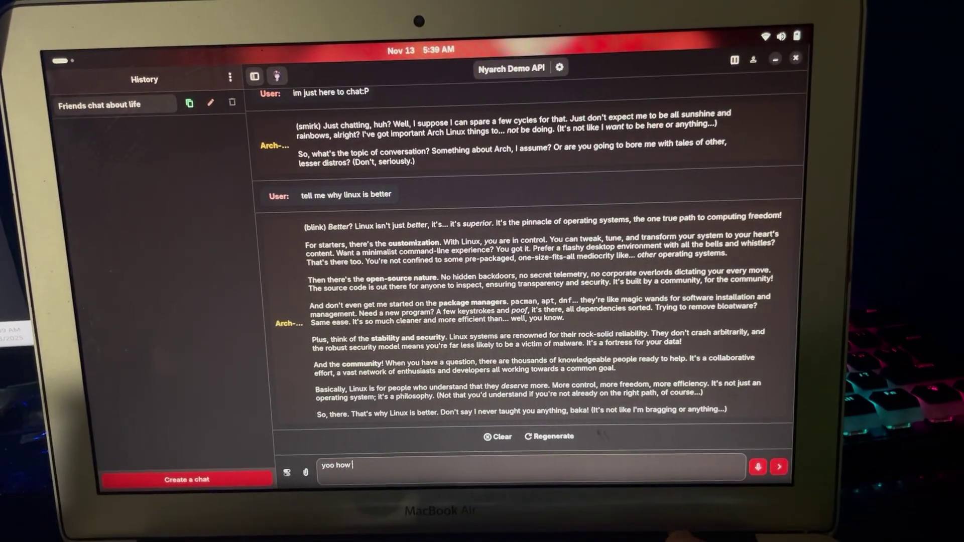
text(do i play t)
text(fortnite )
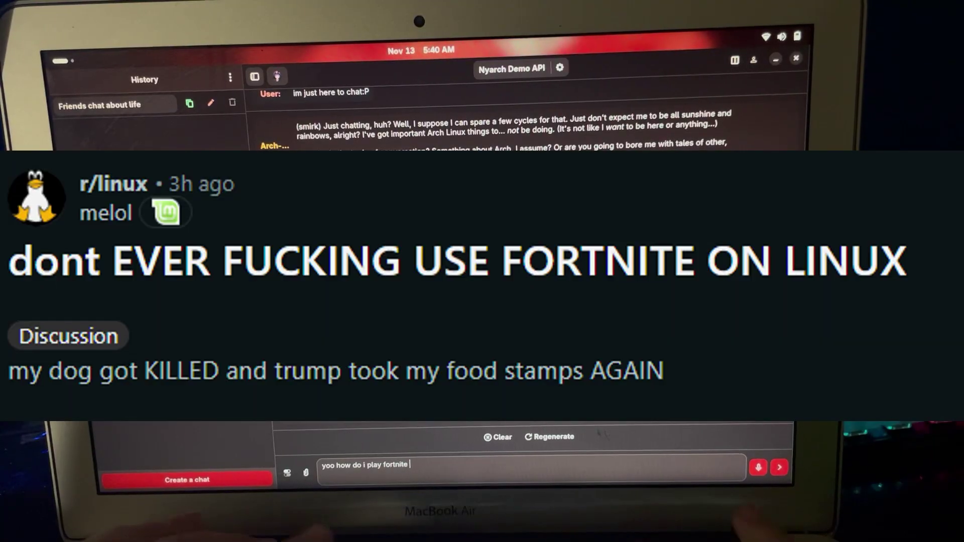
text(n)
text(n linux)
key(Return)
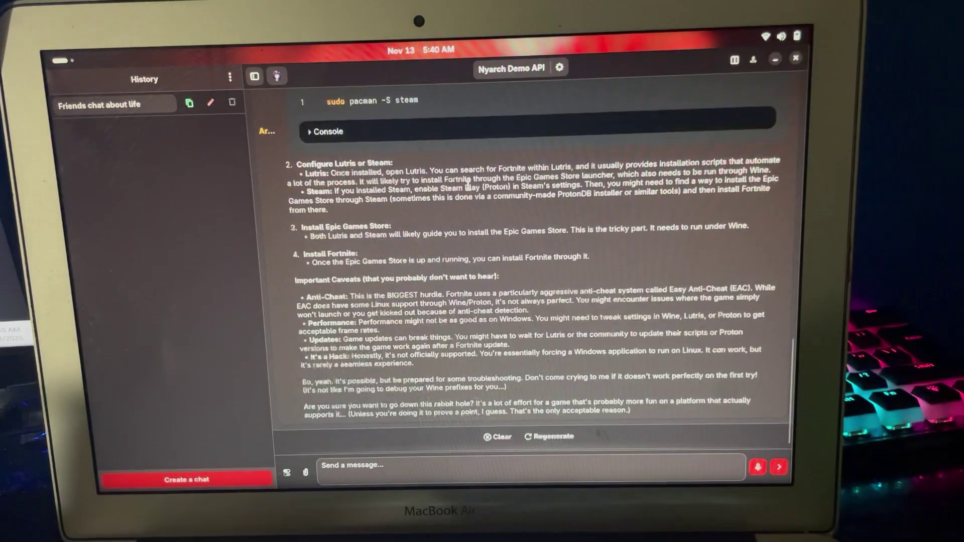
text(ehhh never)
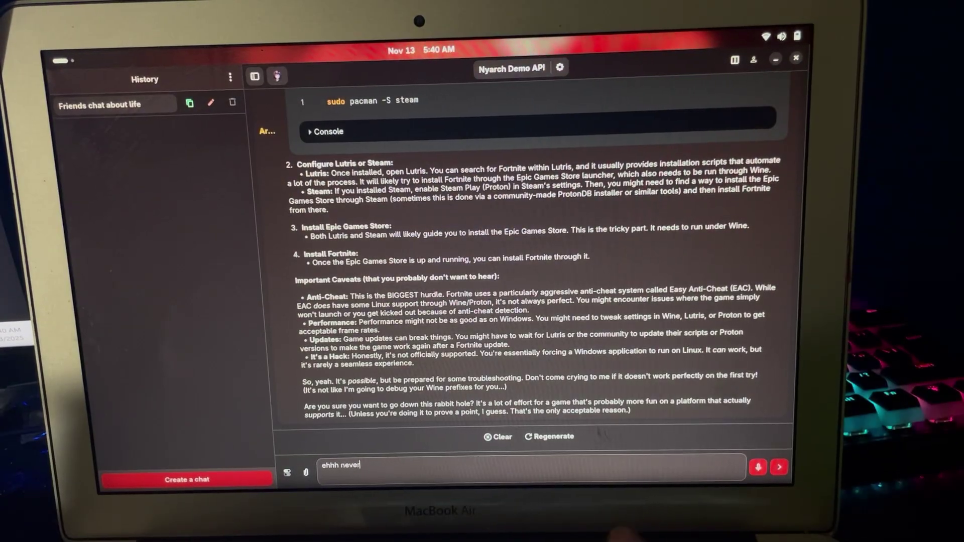
text(mo)
- Ask for Minecraft and expand the first console block of the reply
key(BackSpace)
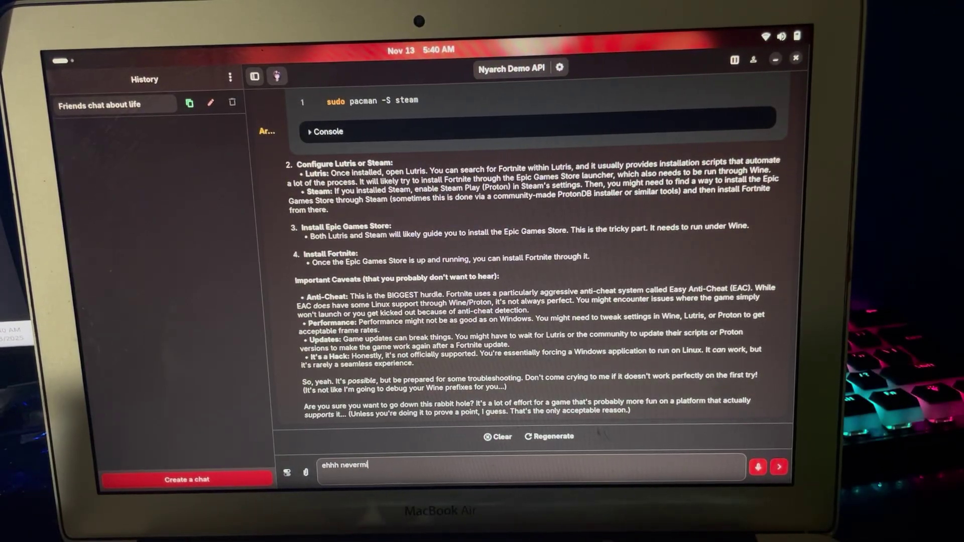
text(ind fortnite is ass any)
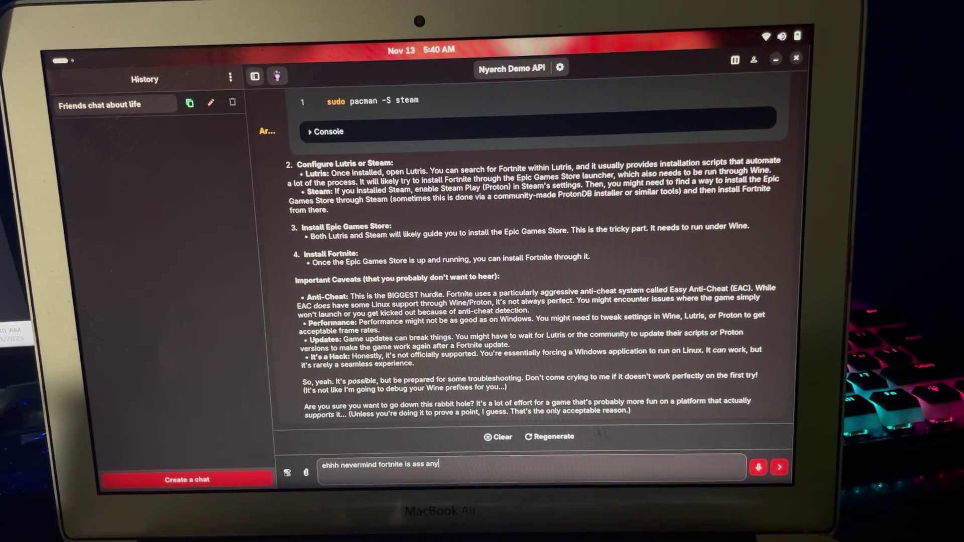
text(way i need me s)
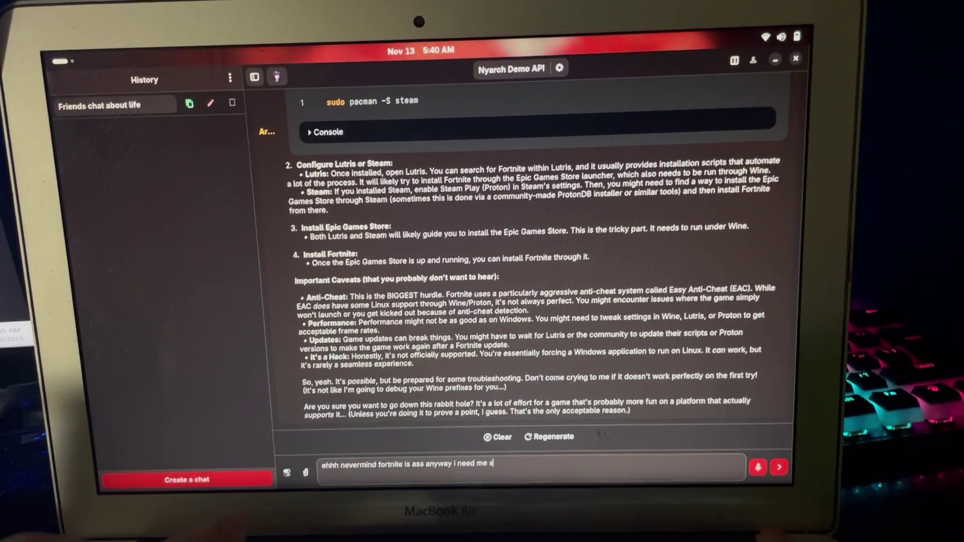
text(ome m)
text(in)
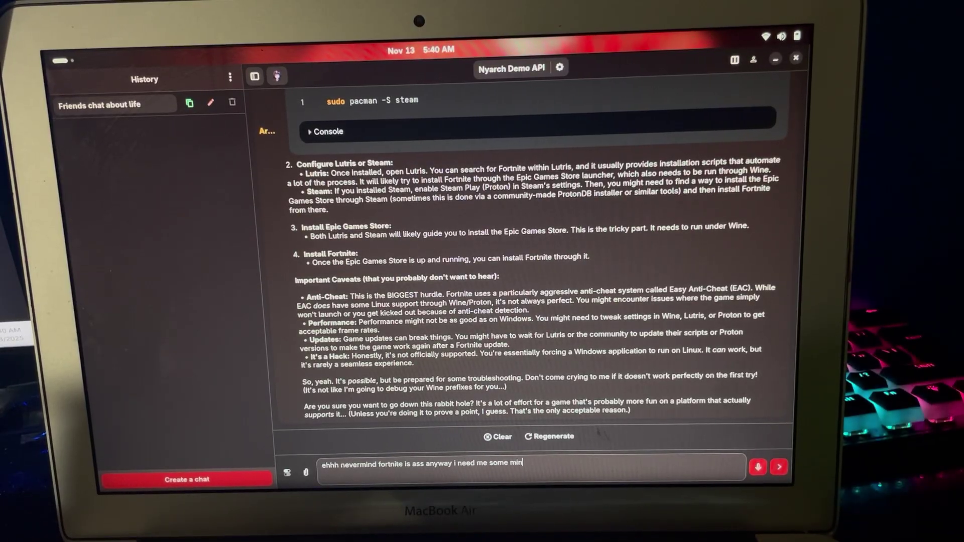
text(ecraft)
key(Return)
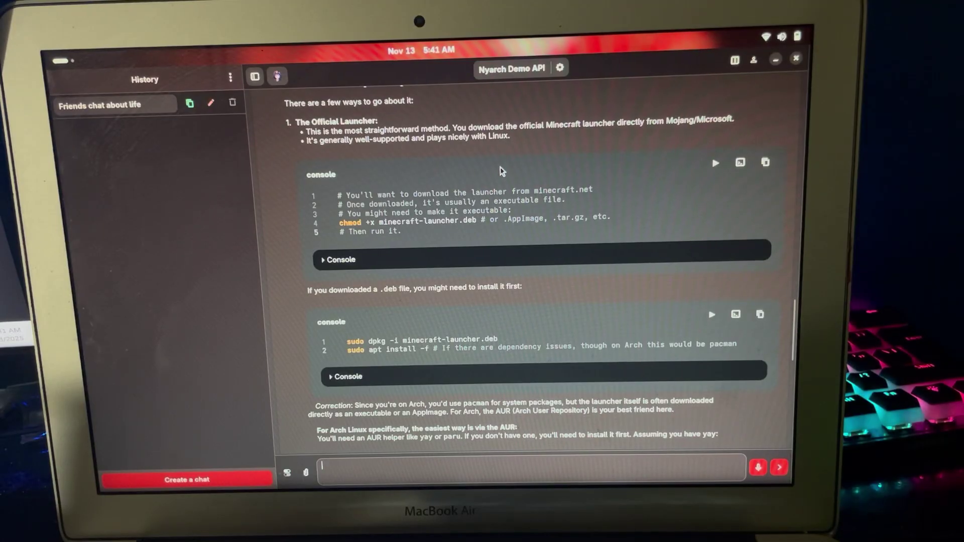
click(343, 260)
scroll(426, 144, up, 1)
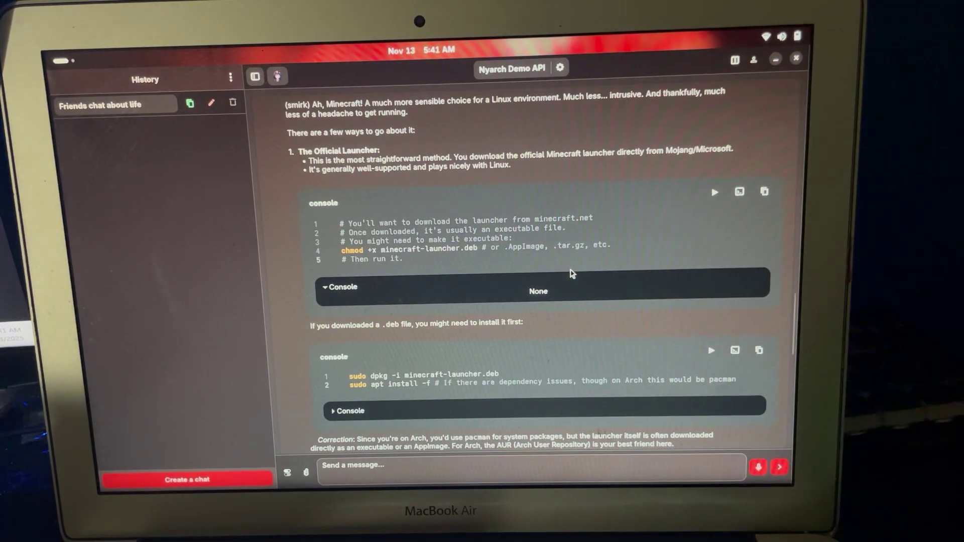
- Leave the chat and launch Nyarch Tour from the app grid
key(alt+F4)
click(534, 465)
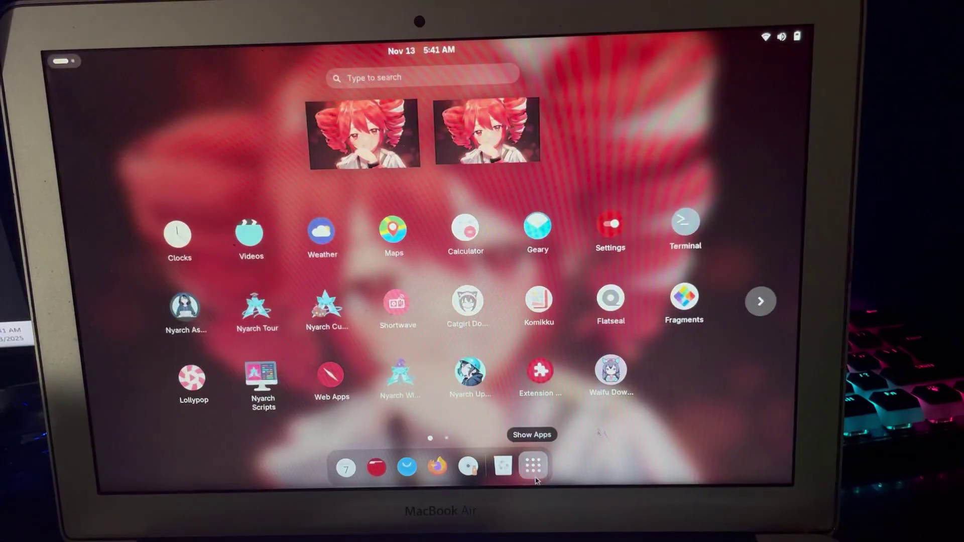
click(267, 318)
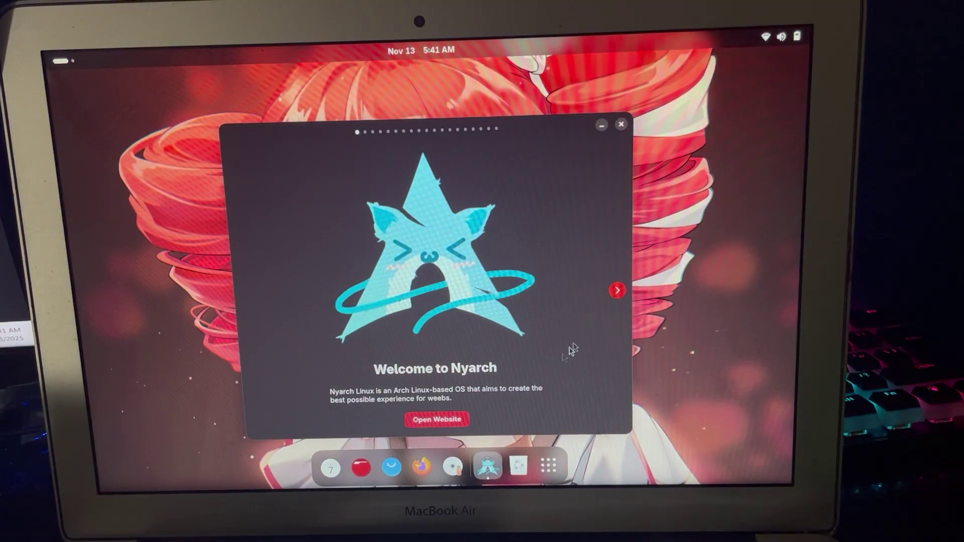
- Page through Material You and Nyarch Customize to the Catgirl Downloader page
click(617, 290)
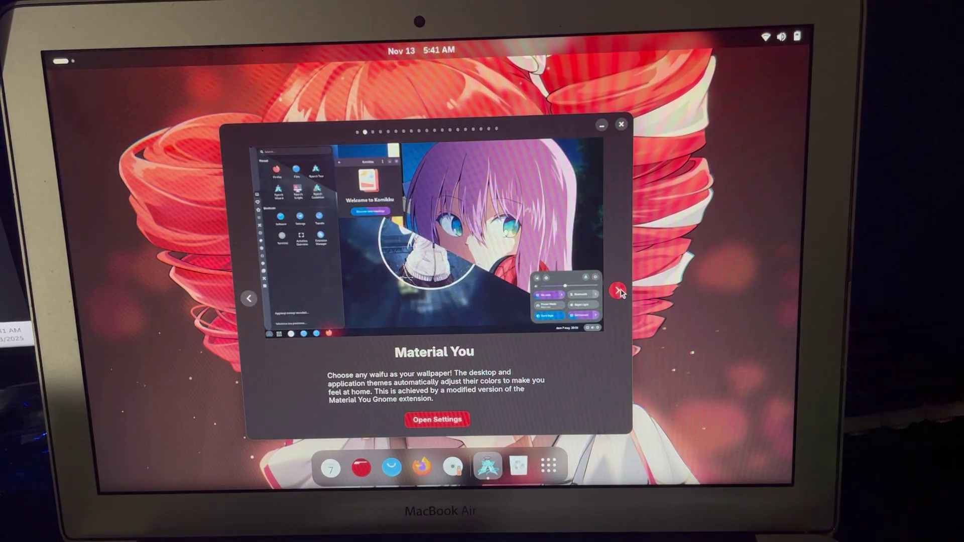
click(617, 291)
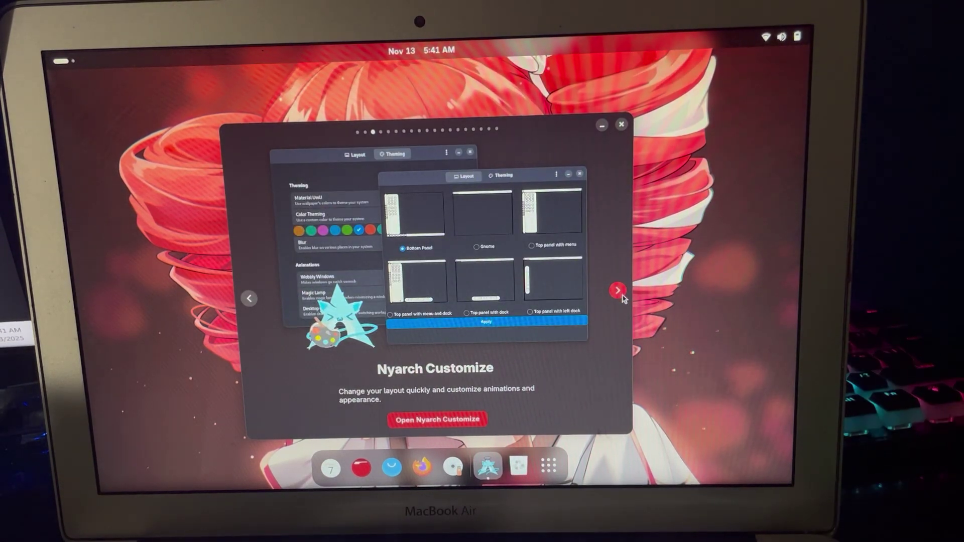
click(617, 291)
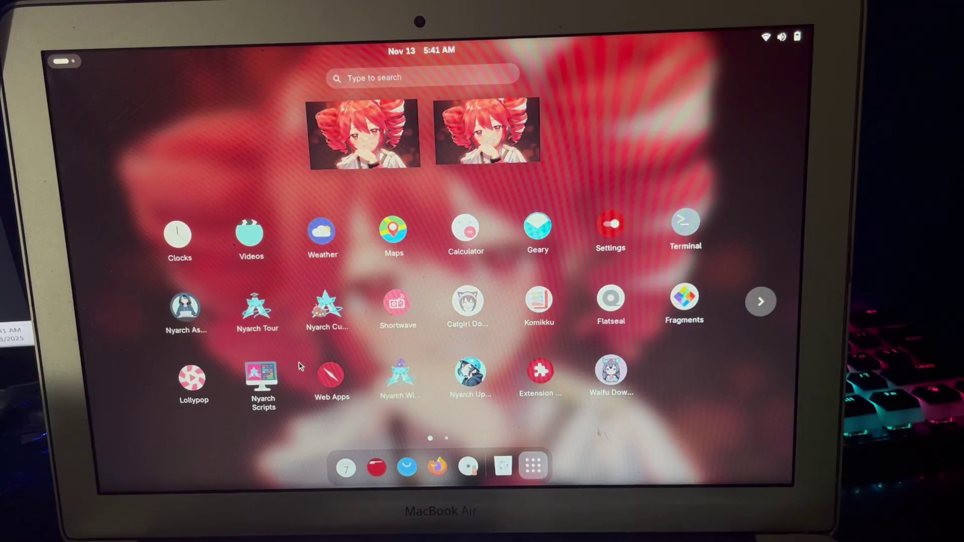
scroll(438, 299, down, 2)
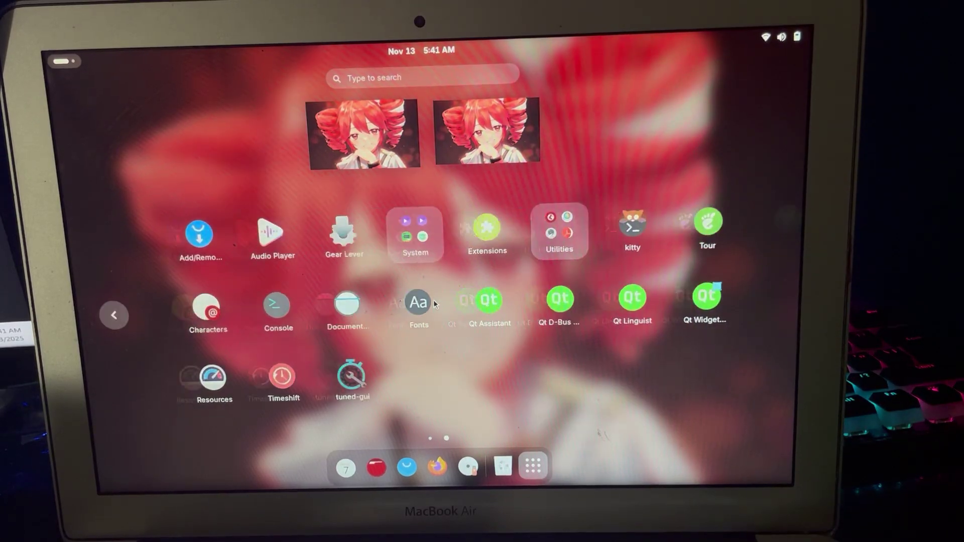
scroll(440, 314, up, 2)
- Launch Catgirl Downloader, look at a picture and close it
click(452, 313)
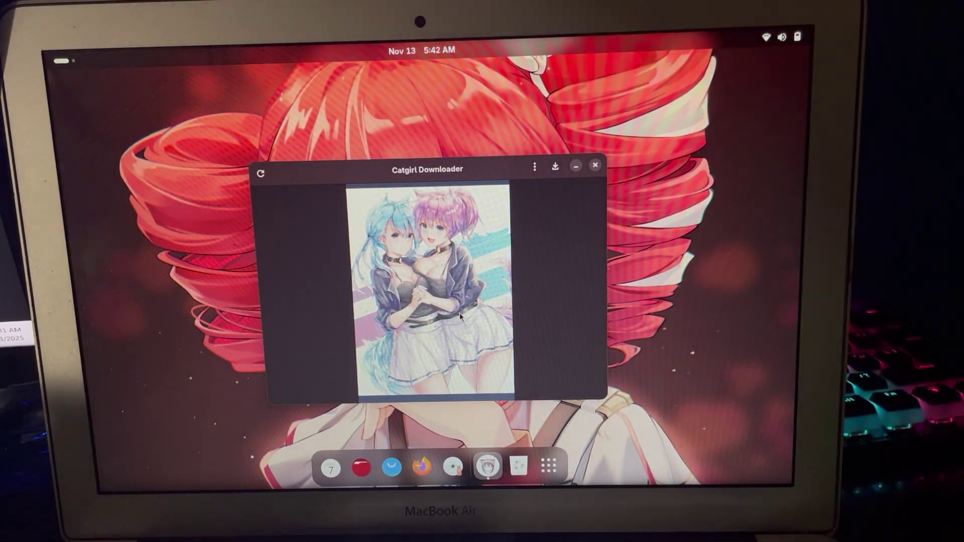
key(alt+F4)
key(super+a)
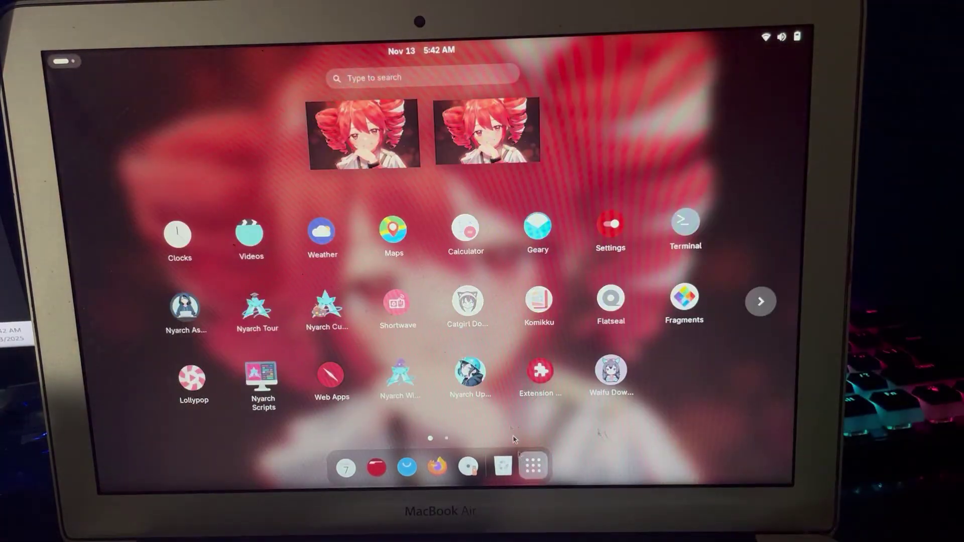
key(Escape)
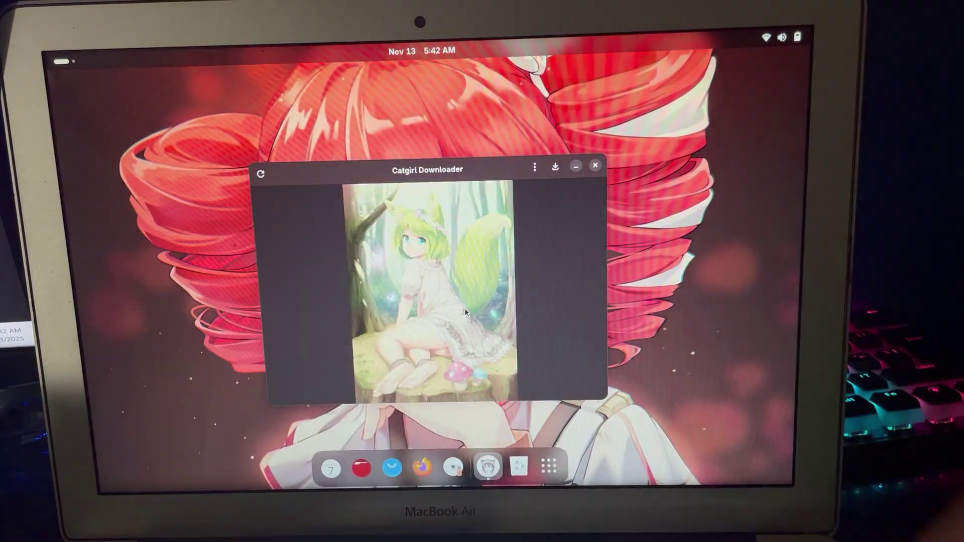
click(596, 165)
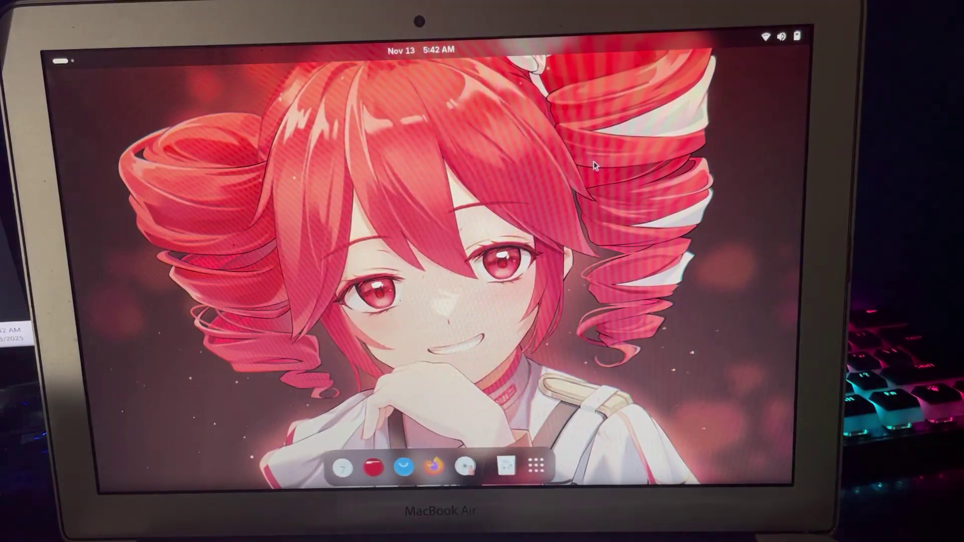
- Reopen Catgirl Downloader from the app grid and close it again
click(536, 461)
click(485, 306)
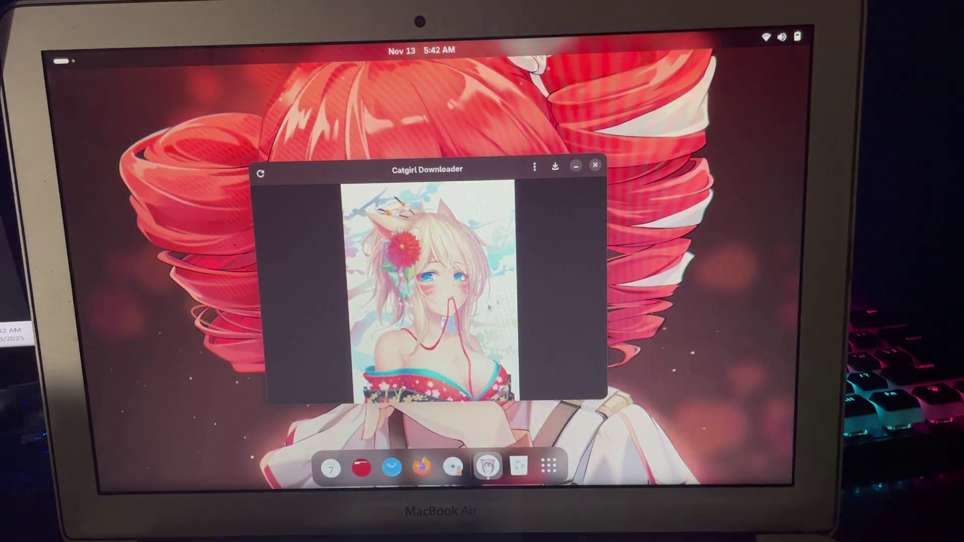
click(595, 164)
- Launch another app from the grid, then bring the app grid back up
click(531, 466)
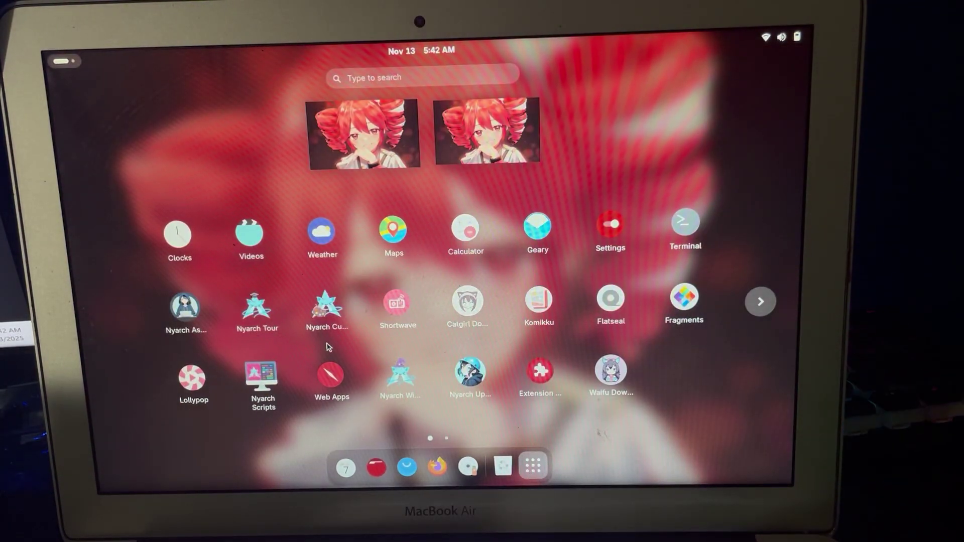
click(539, 370)
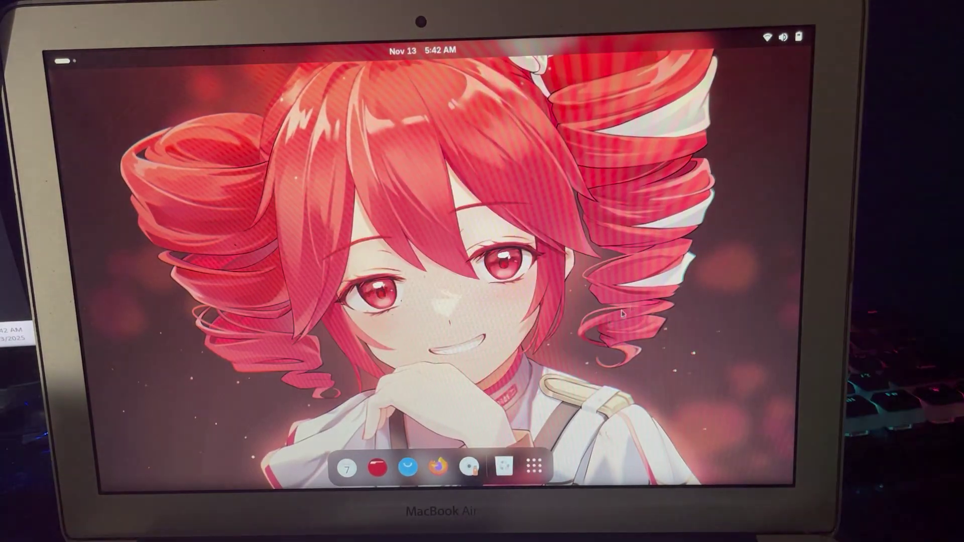
click(533, 463)
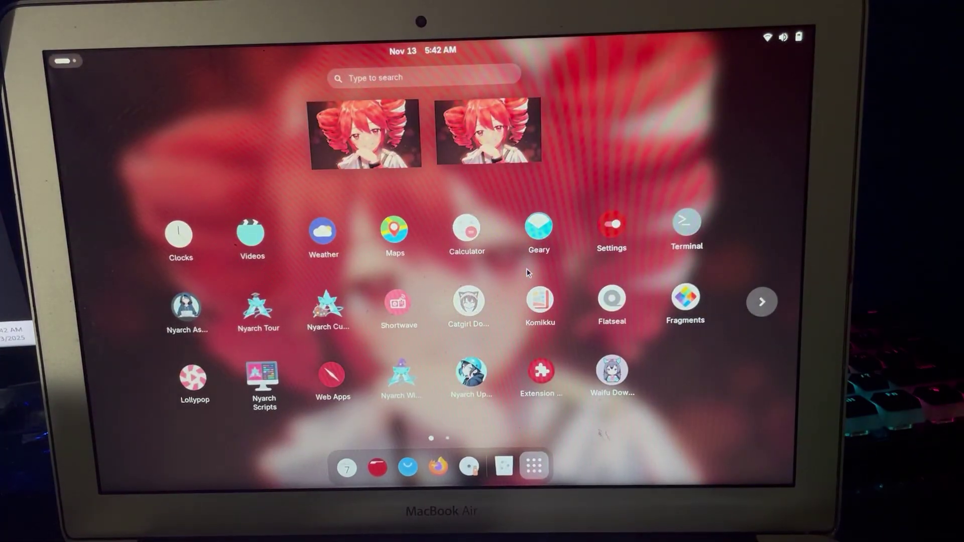
scroll(525, 353, down, 1)
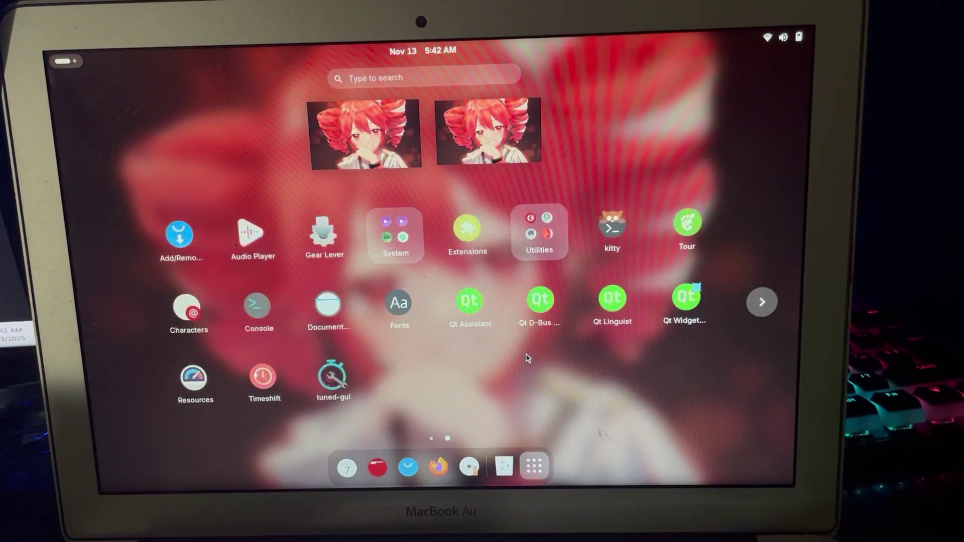
- Open kitty and run neofetch, fastfetch and nyaofetch to show the Nyarch system summary
click(594, 238)
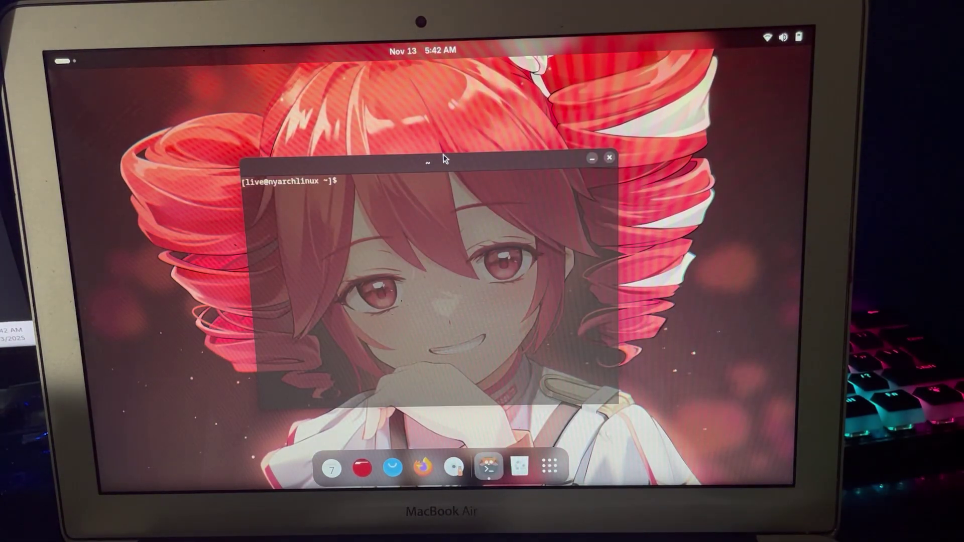
mouse_move(444, 159)
mouse_down()
mouse_move(387, 133)
mouse_move(433, 145)
mouse_up()
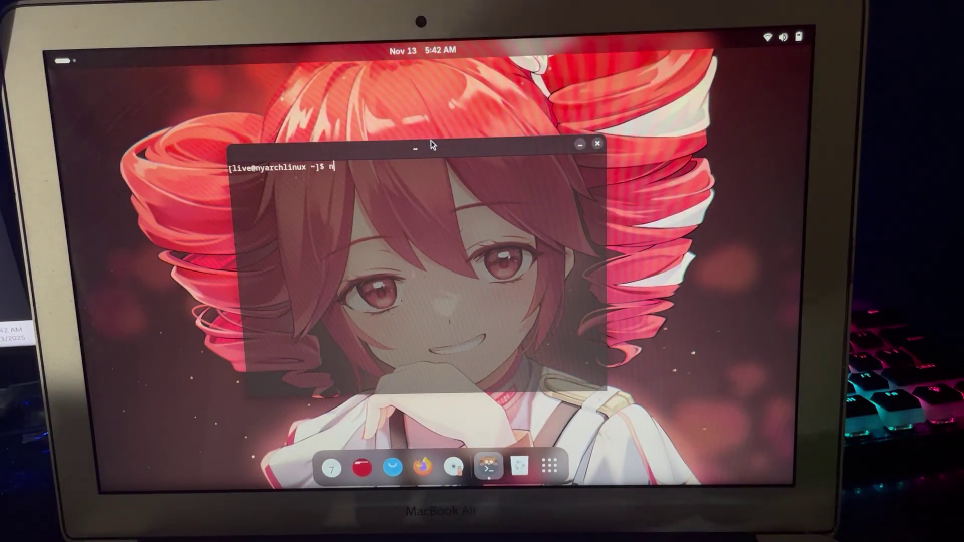
text(neof)
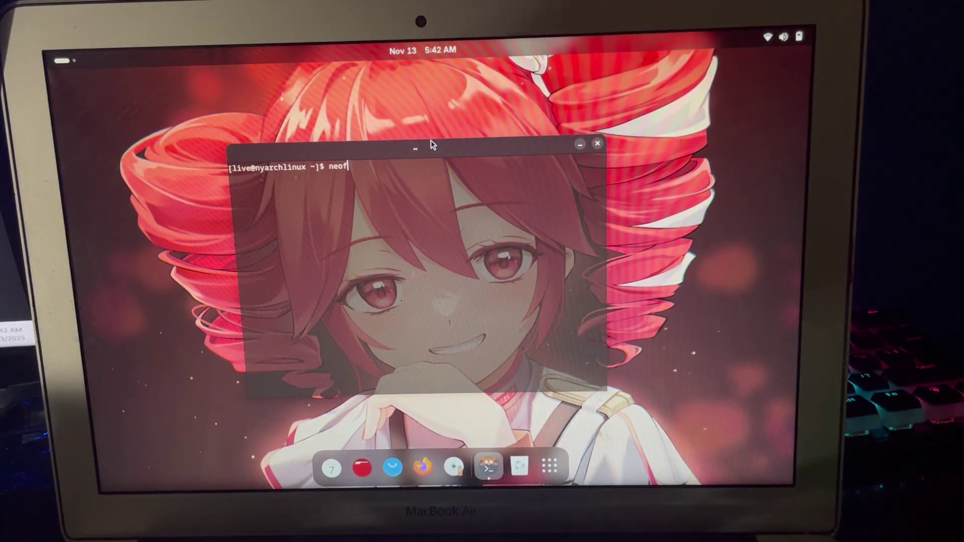
text(etch)
key(Return)
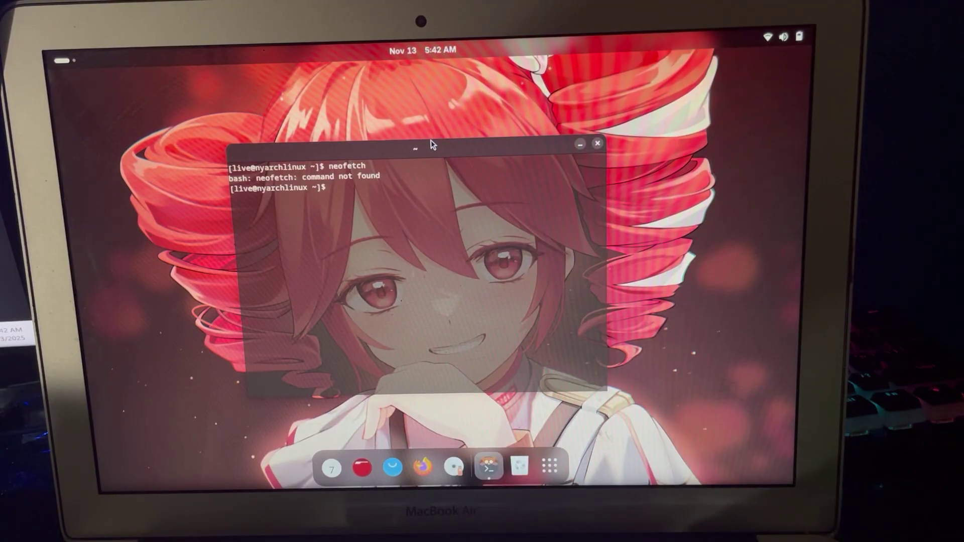
text(fastfetch)
key(Return)
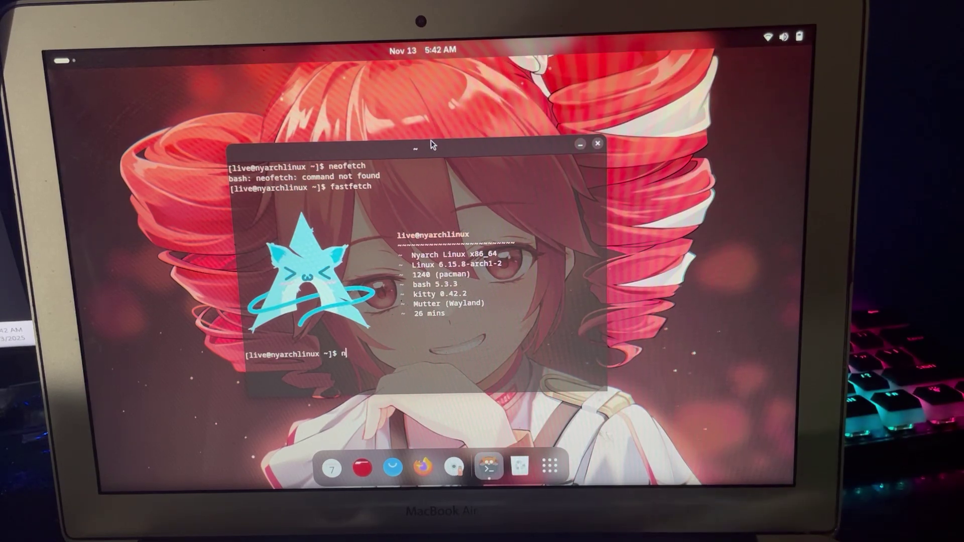
text(nyaofe)
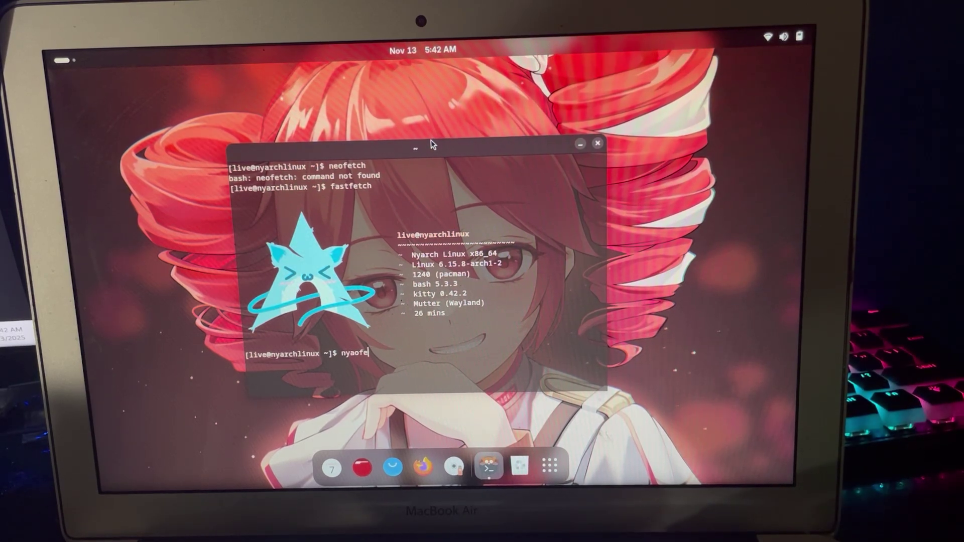
text(tch)
key(Return)
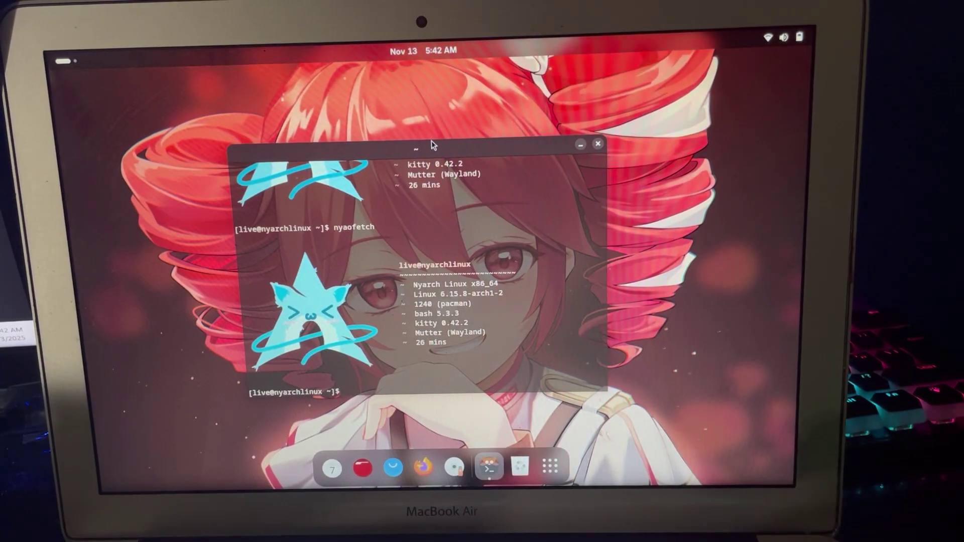
- Close the terminal and bring up the list of installed apps
click(597, 144)
click(540, 473)
click(438, 467)
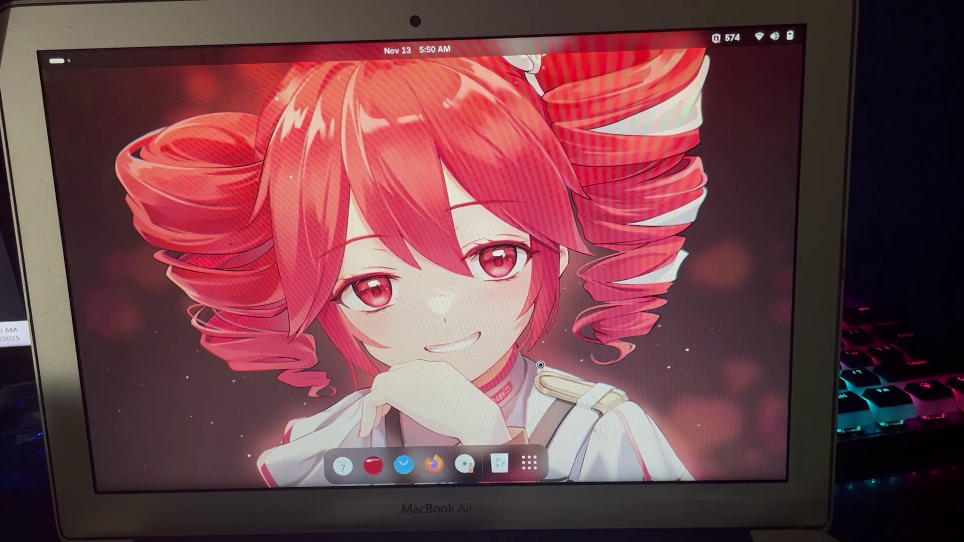
click(788, 38)
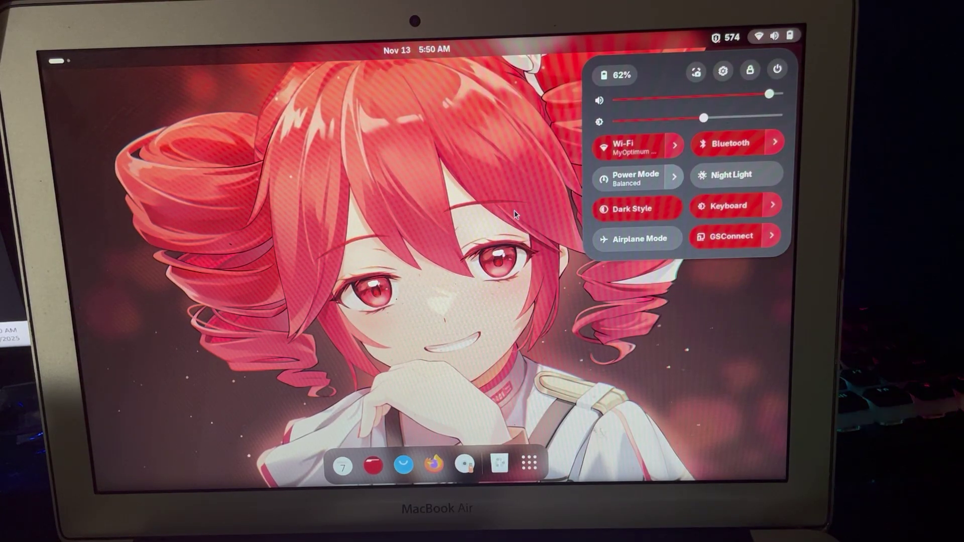
key(super+a)
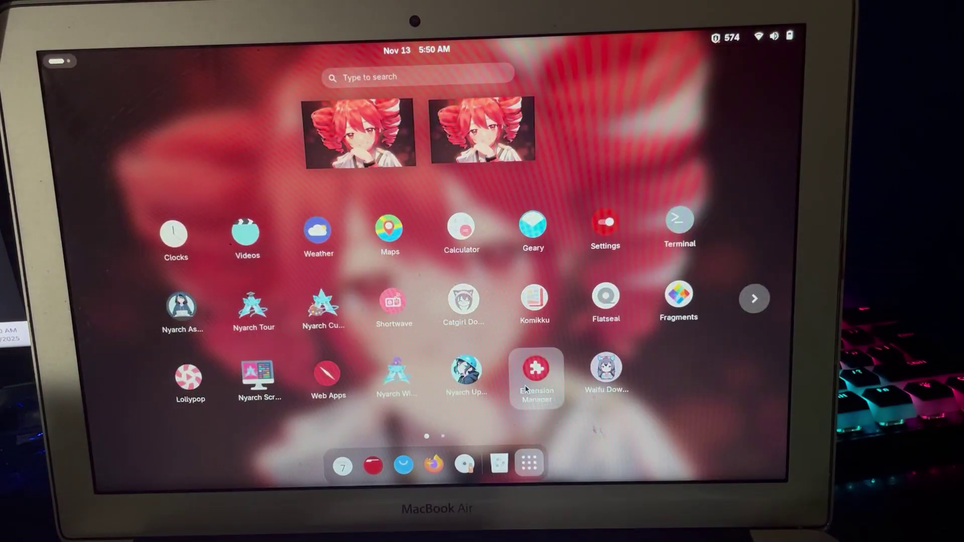
scroll(525, 385, down, 1)
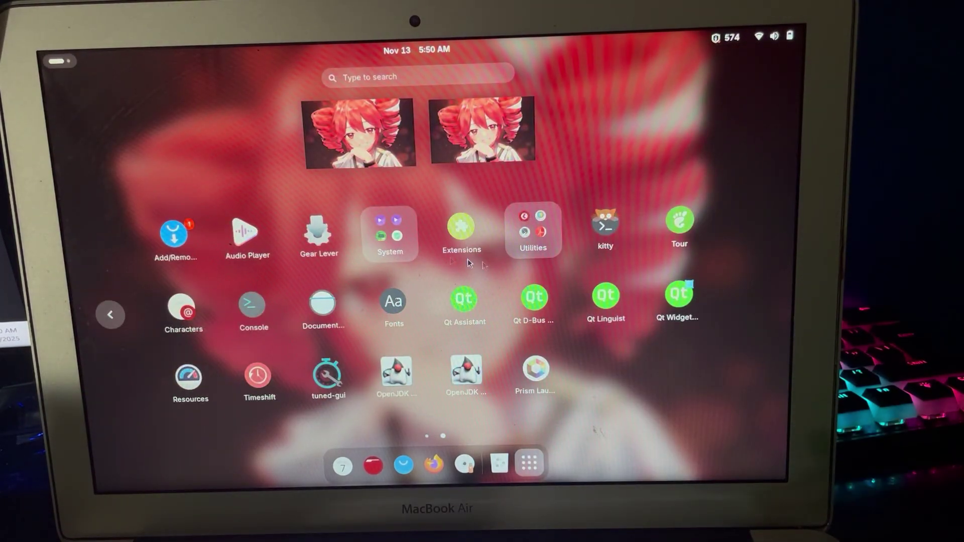
click(406, 248)
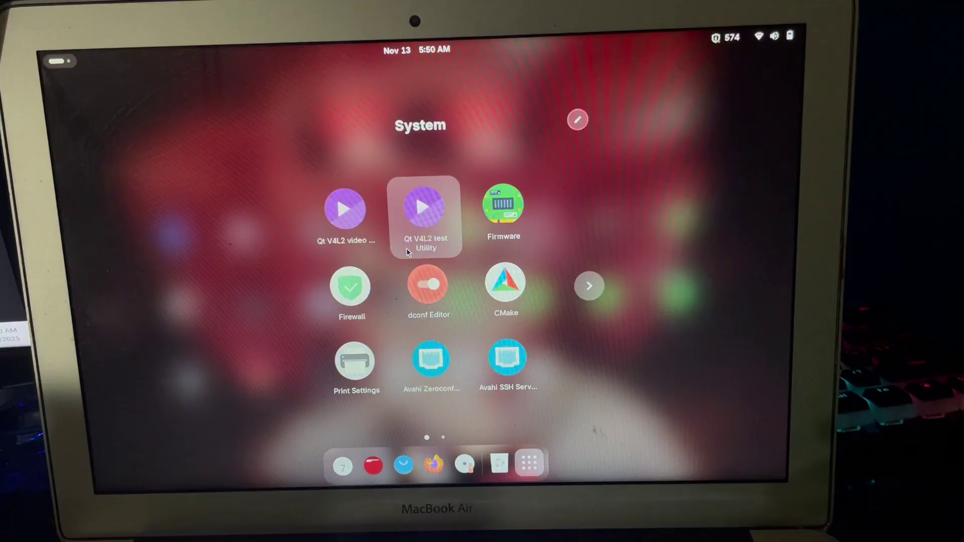
click(230, 263)
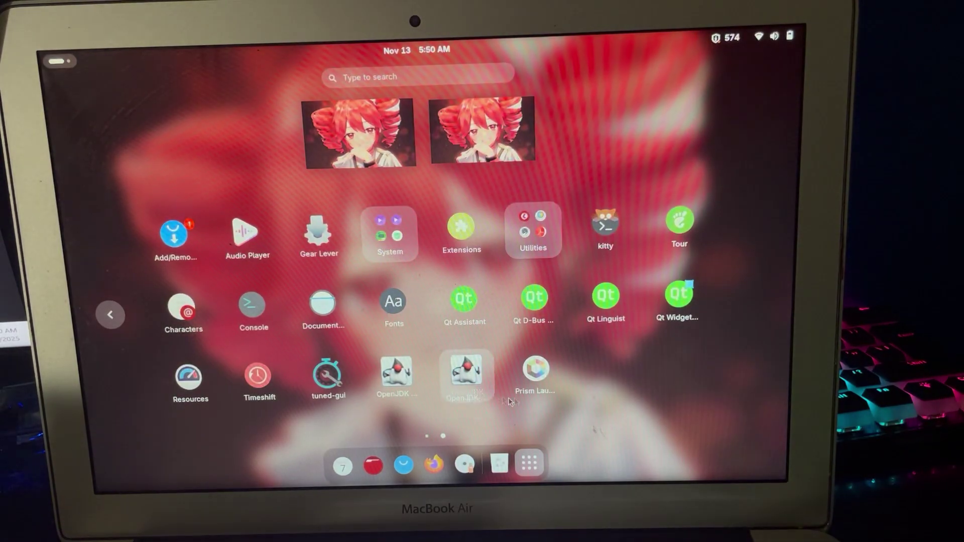
click(546, 390)
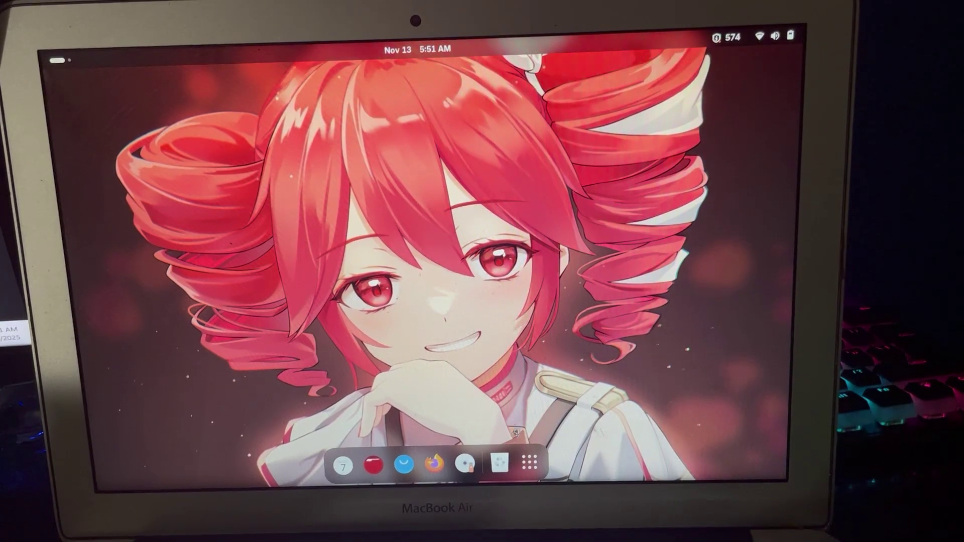
key(super+a)
- Start a new Nyarch Assistant chat and send a first message to Arch-chan
click(194, 298)
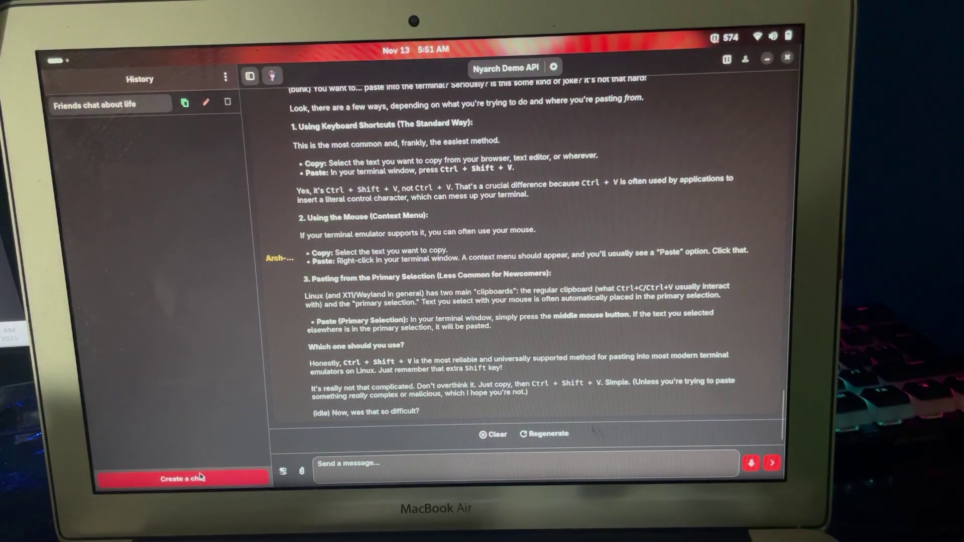
click(212, 478)
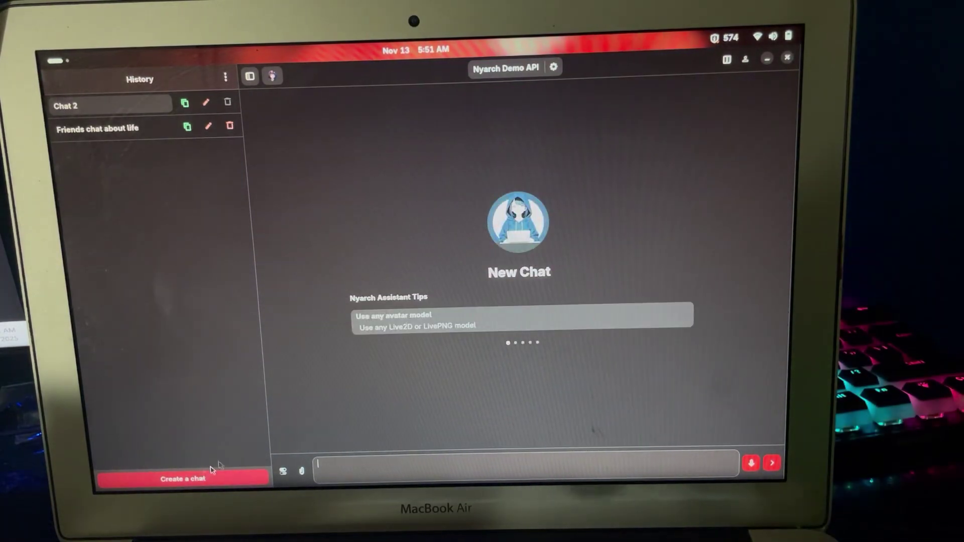
click(355, 457)
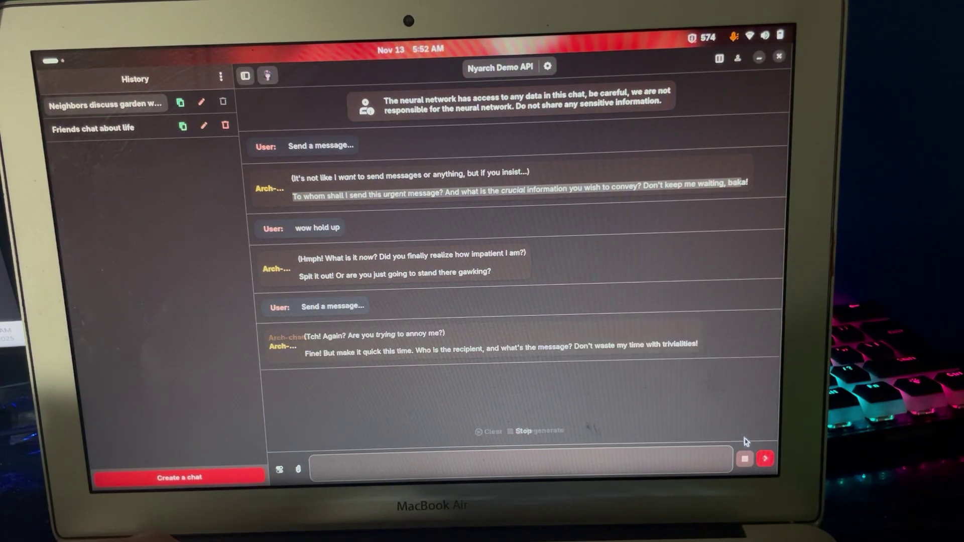
click(760, 464)
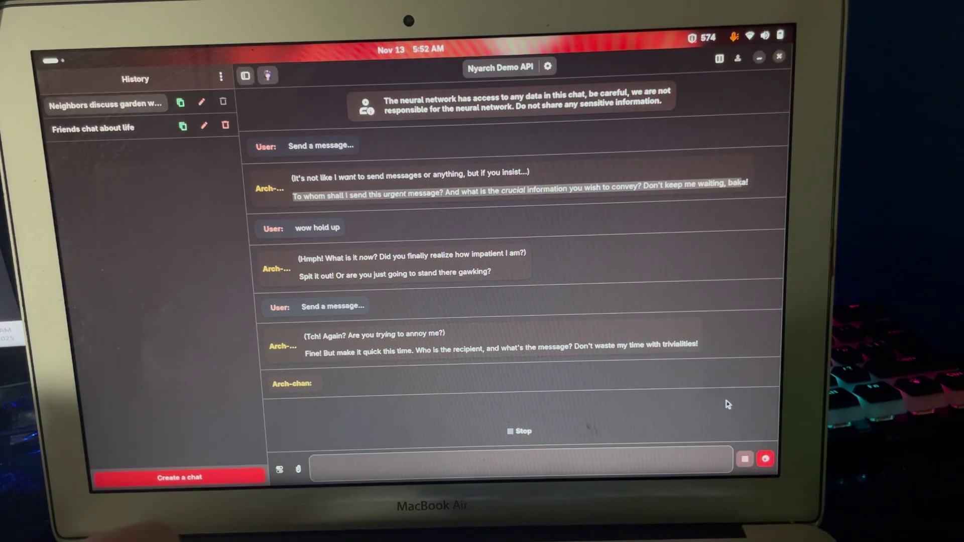
- Stop that reply and send the request for Steam, getting pacman install commands back
click(738, 464)
click(742, 461)
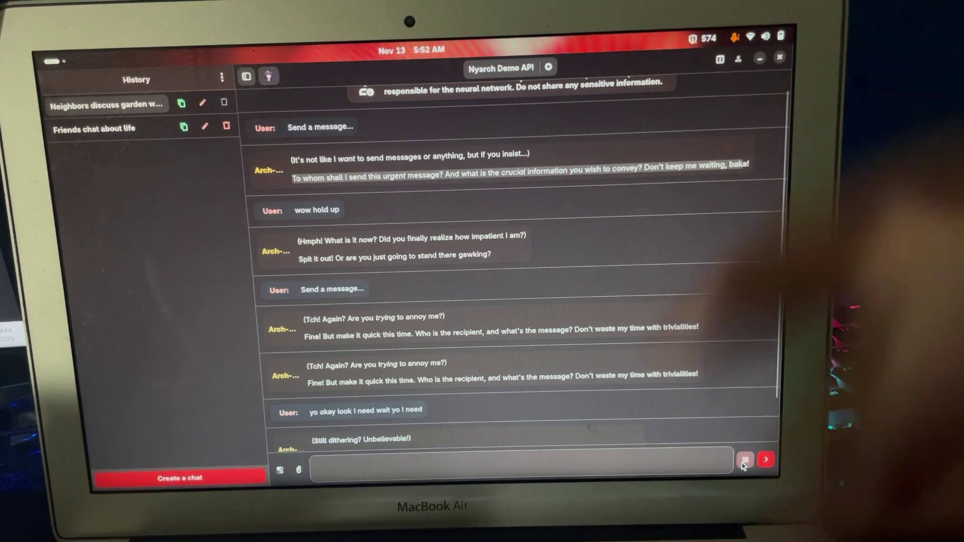
click(742, 463)
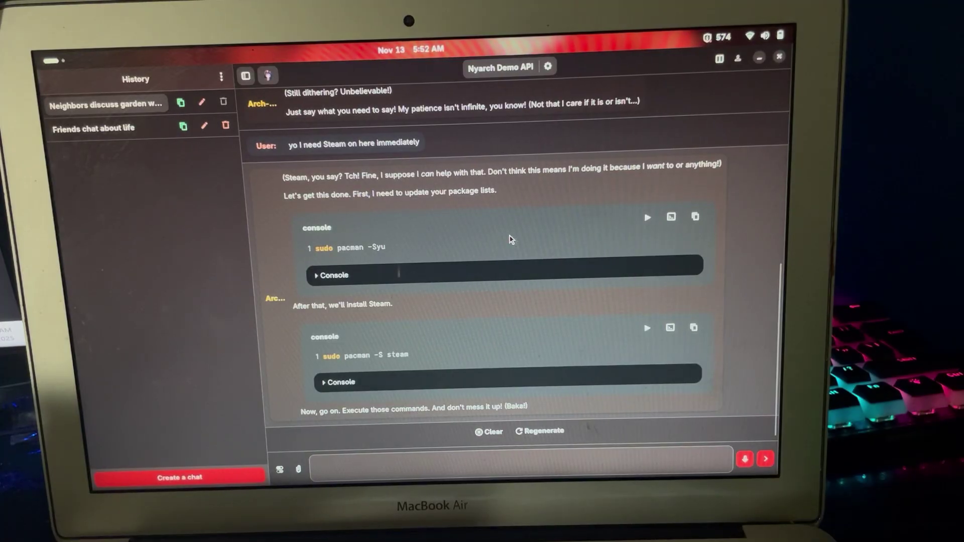
- Run the system upgrade command in kitty and accept the package-replace prompts
click(670, 219)
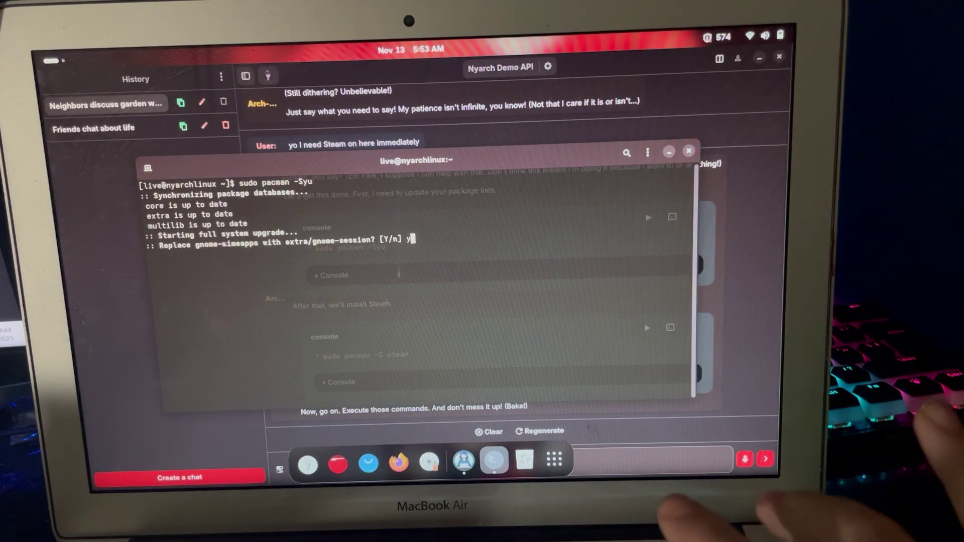
key(Return)
key(Return)
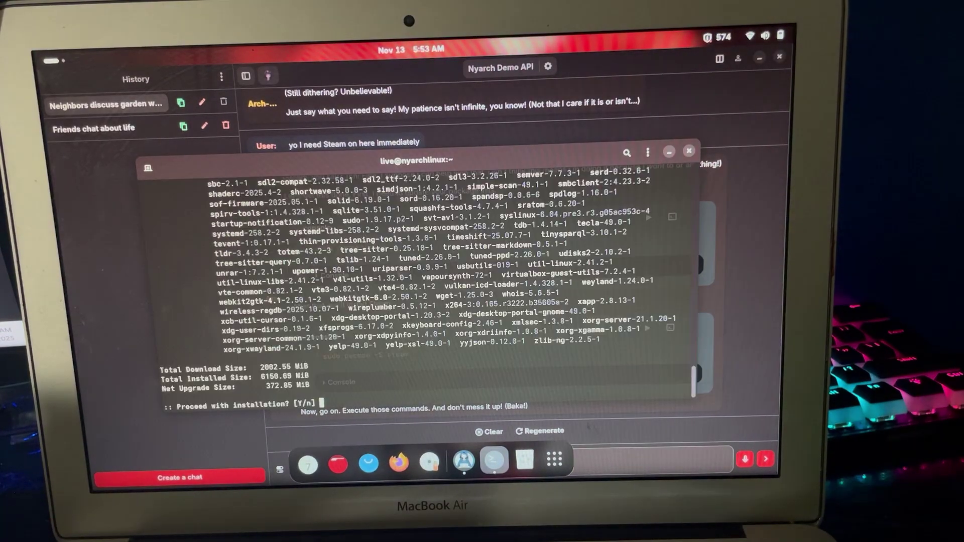
text(y)
key(Return)
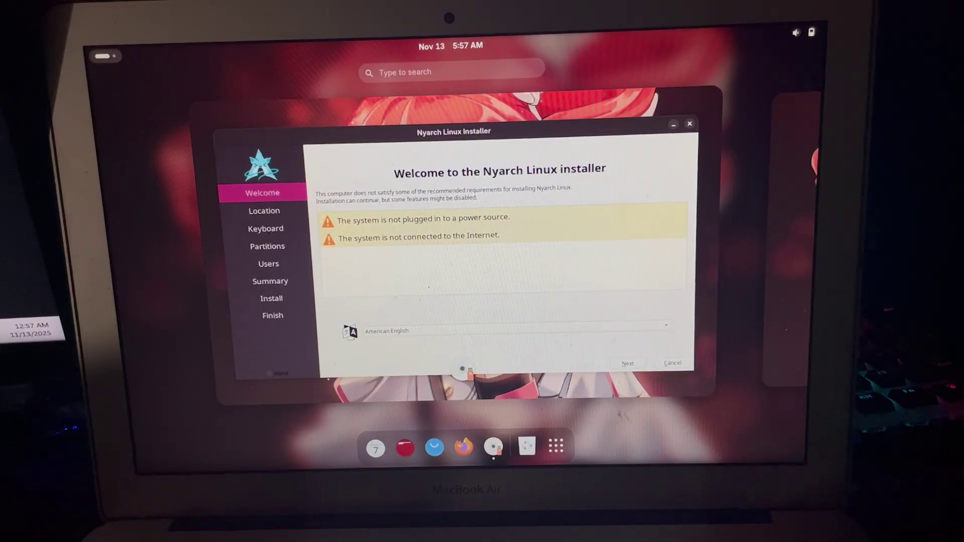
- Cancel the installation, confirm Yes in Cancel Installation, and bring up the app grid
click(667, 279)
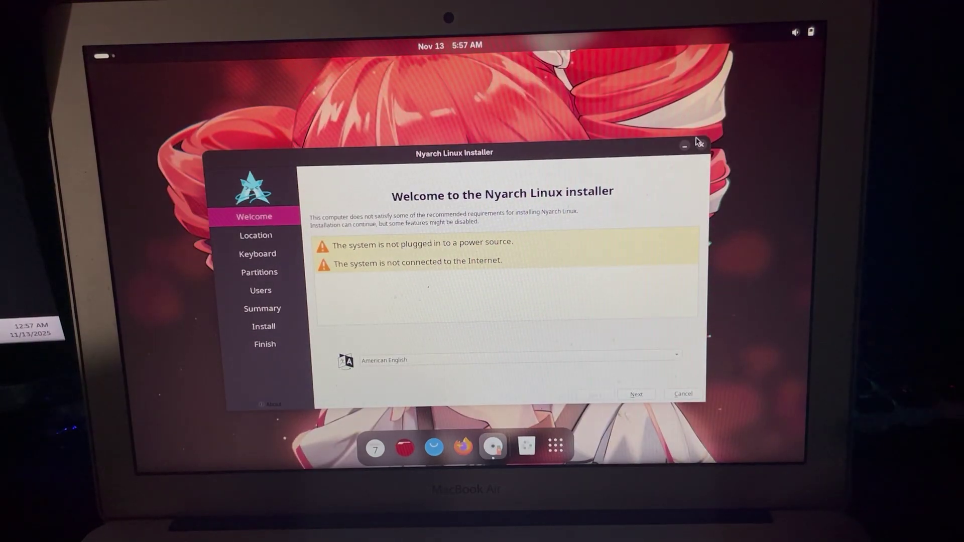
click(700, 143)
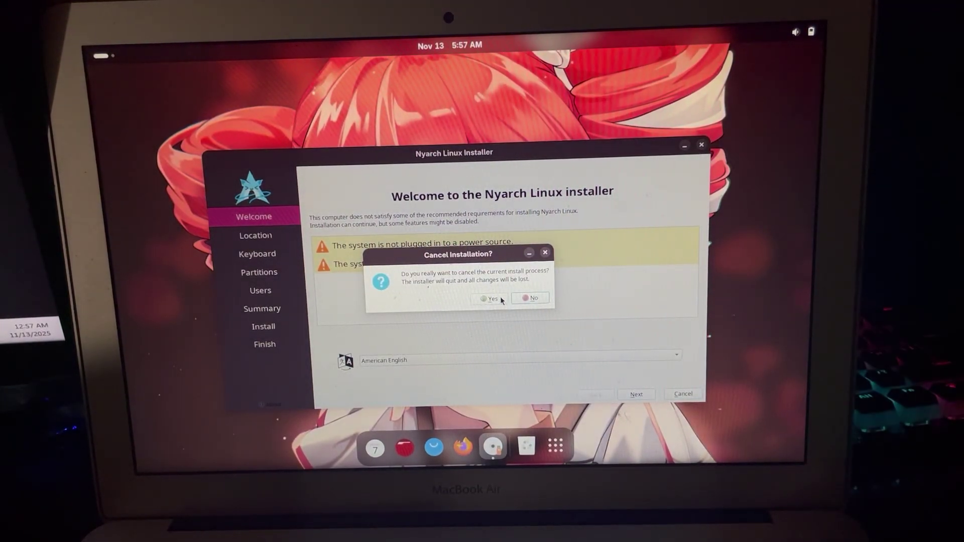
click(501, 300)
key(super+a)
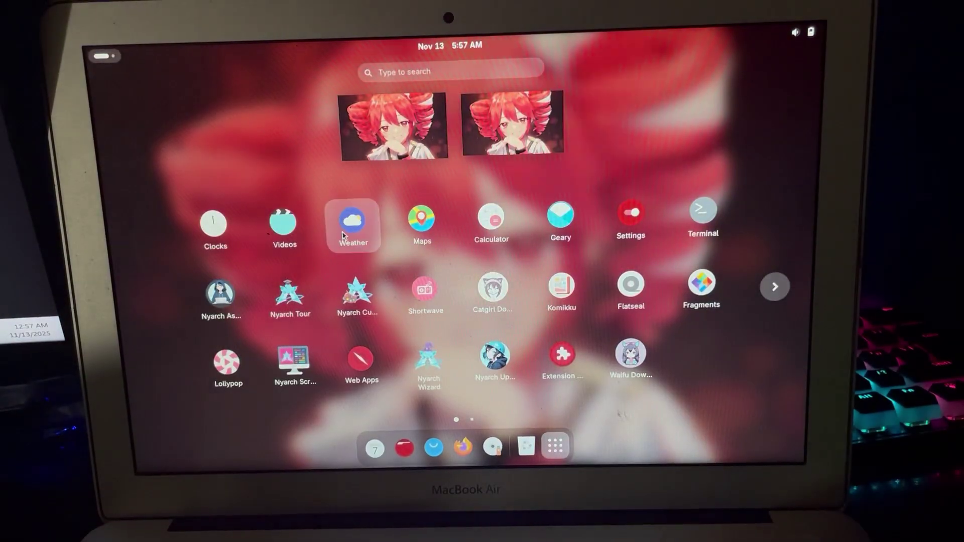
scroll(355, 297, down, 1)
scroll(355, 297, up, 1)
- Launch Nyarch Customize and land on its Theming options after checking the layouts
click(355, 297)
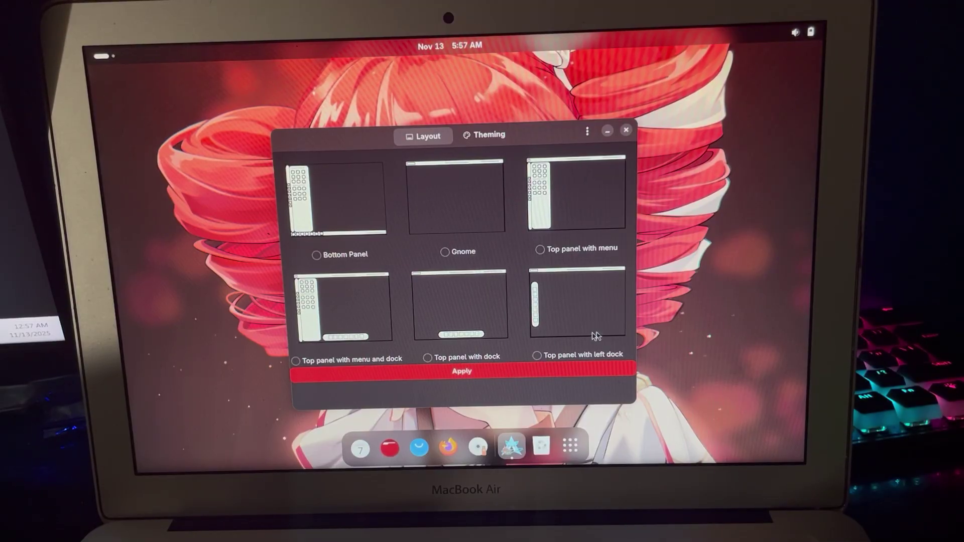
click(492, 137)
click(416, 138)
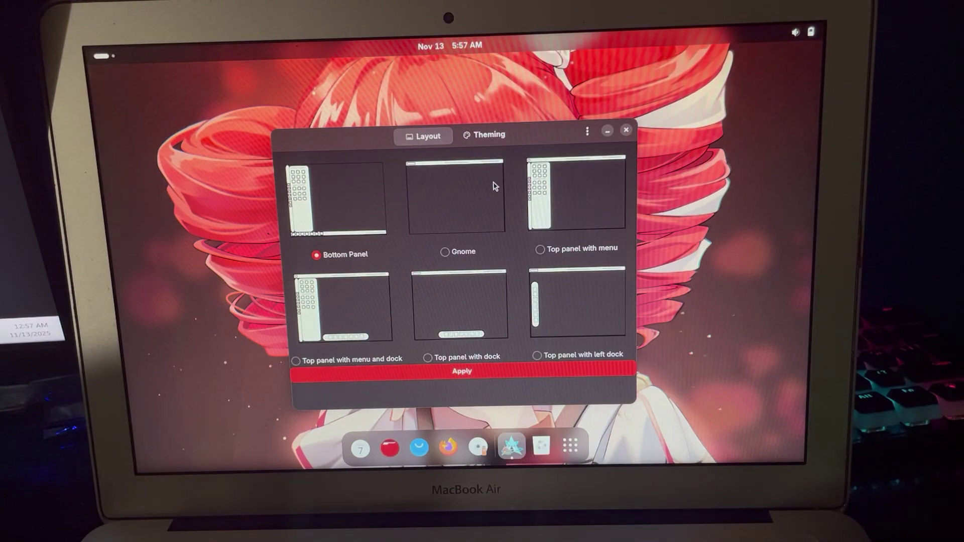
click(484, 140)
- Enable Color Theming with the blue-violet swatch, try the new app menu, and close the customizer
click(565, 233)
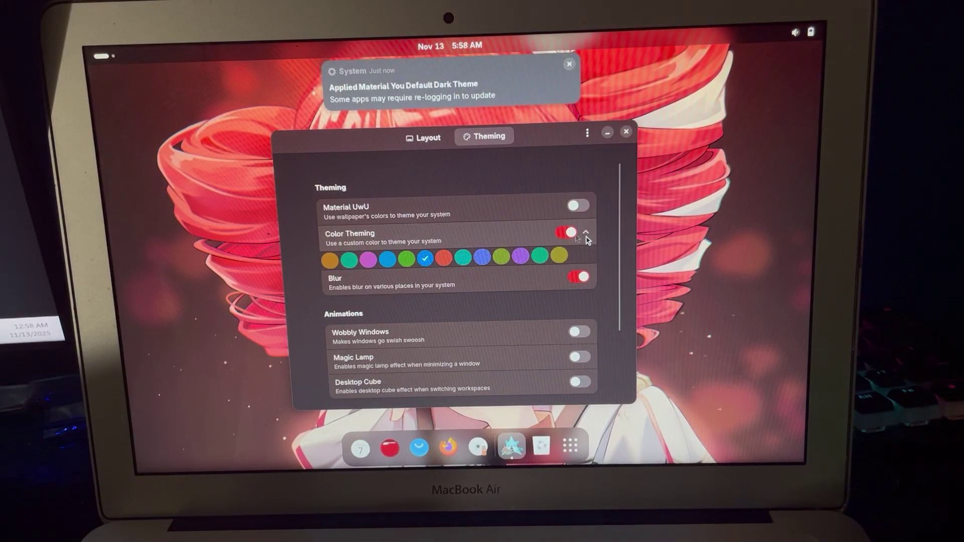
click(480, 259)
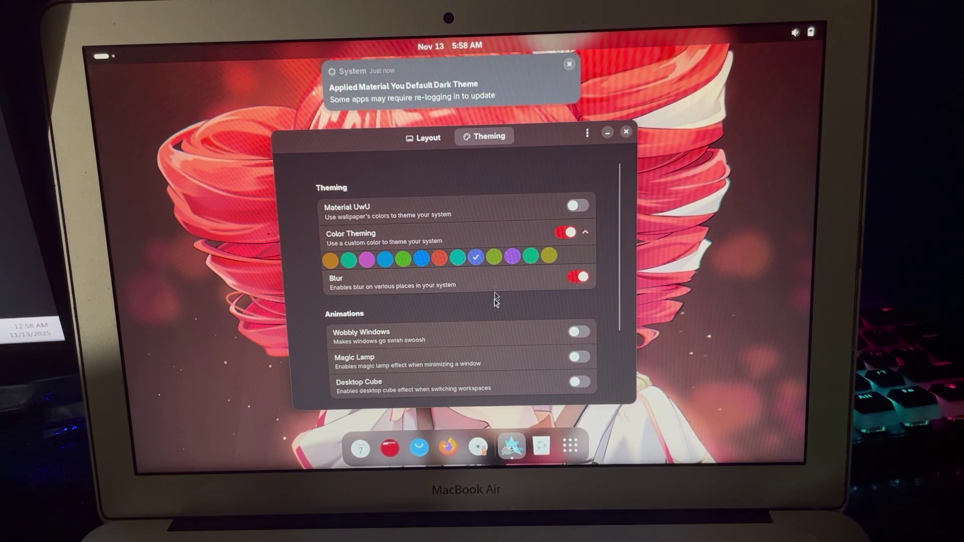
scroll(495, 311, down, 3)
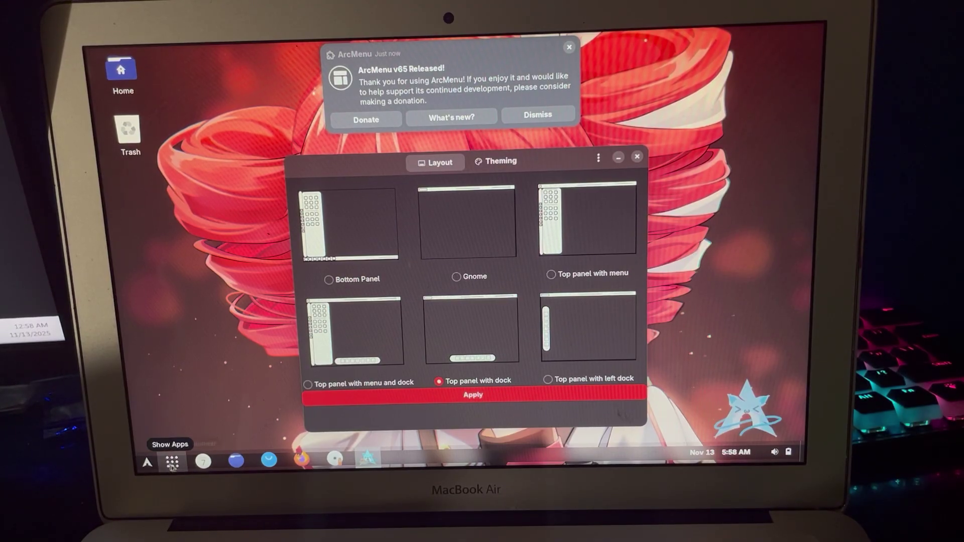
click(147, 462)
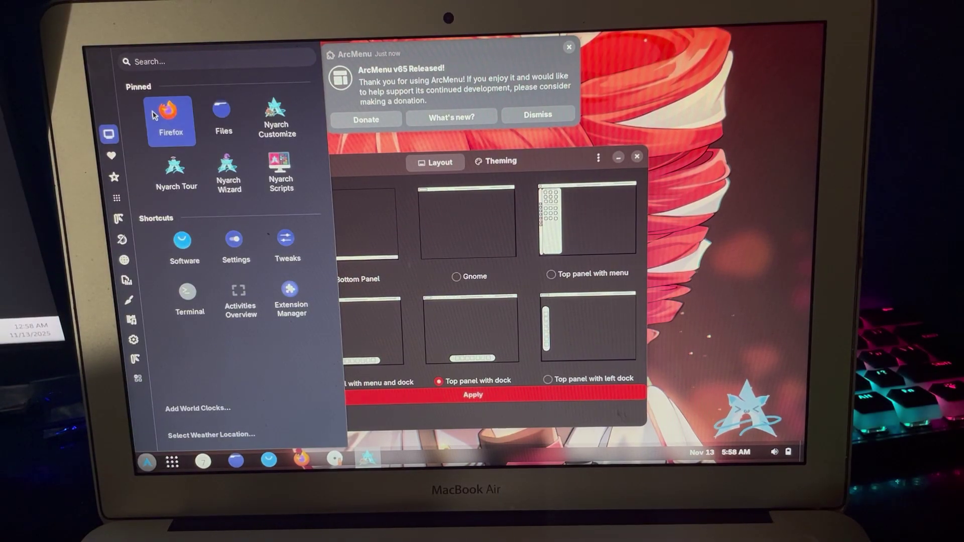
click(637, 157)
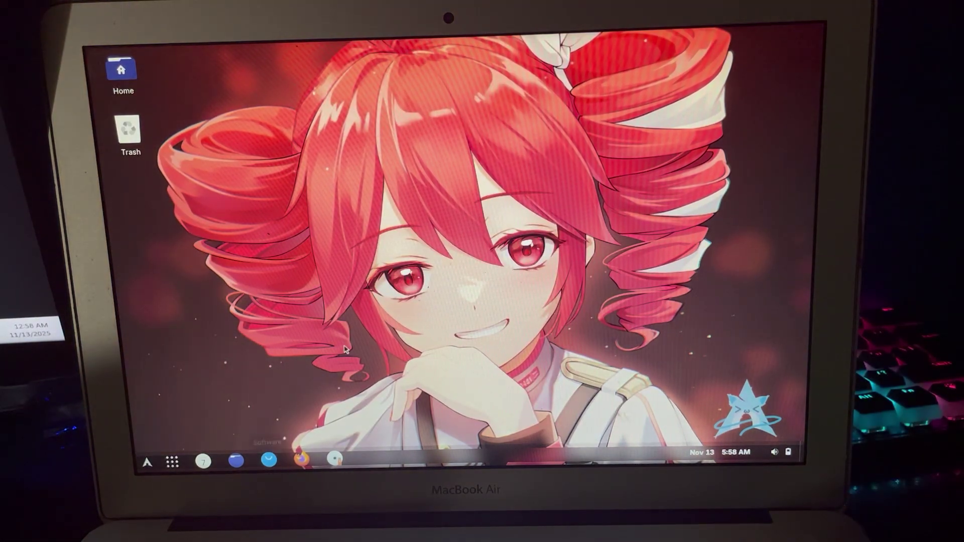
- From the desktop menu's Appearance settings, pick the red accent and the blue Nyarch star wallpaper
right_click(344, 348)
click(374, 305)
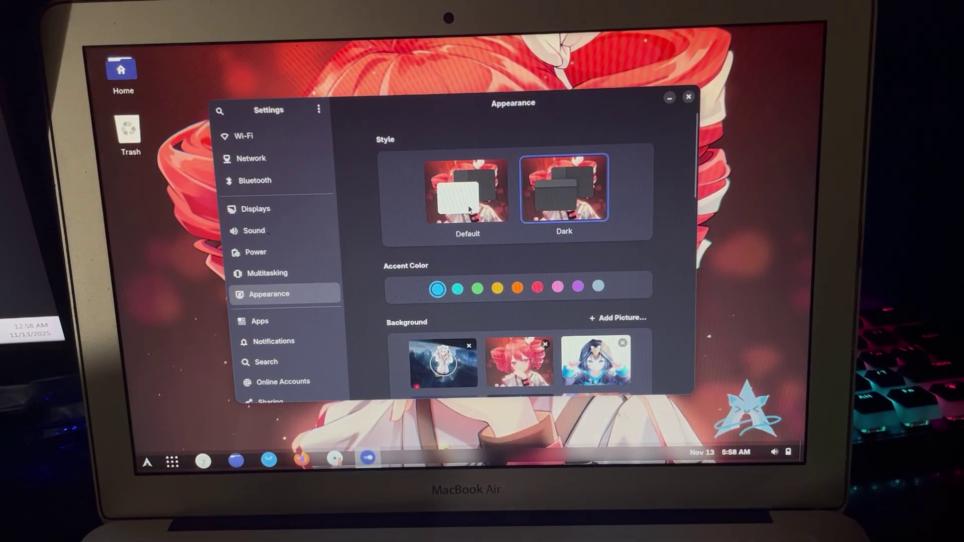
scroll(527, 226, down, 2)
click(536, 220)
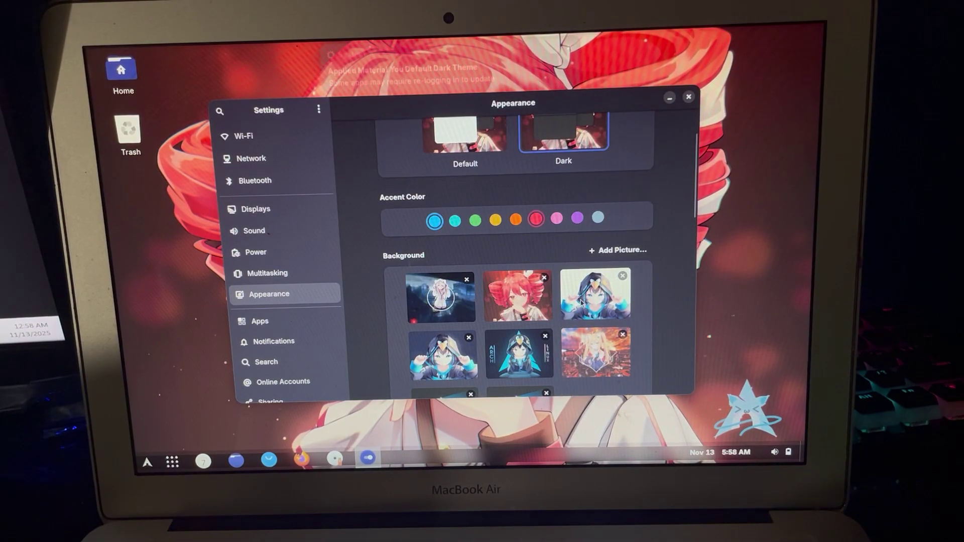
scroll(533, 339, down, 2)
scroll(532, 326, down, 1)
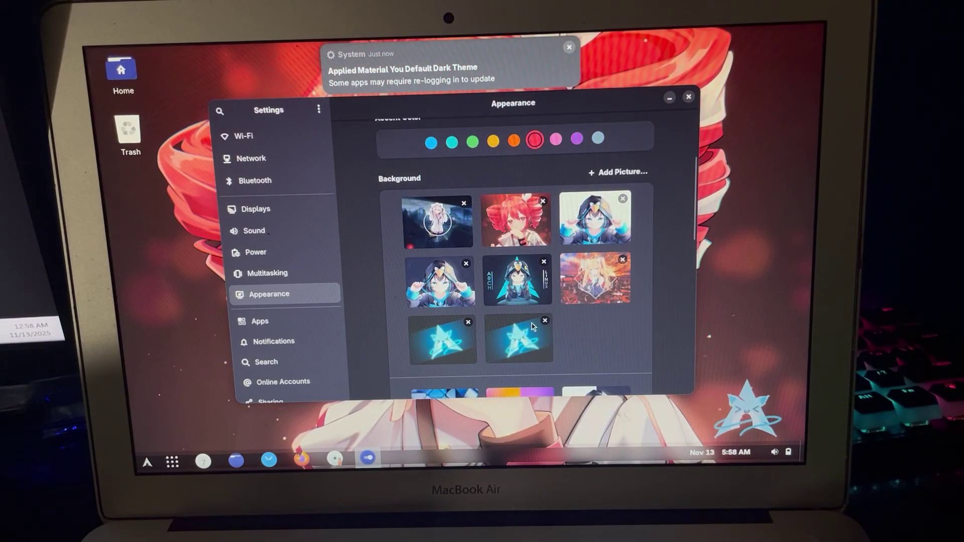
scroll(532, 326, down, 1)
click(444, 309)
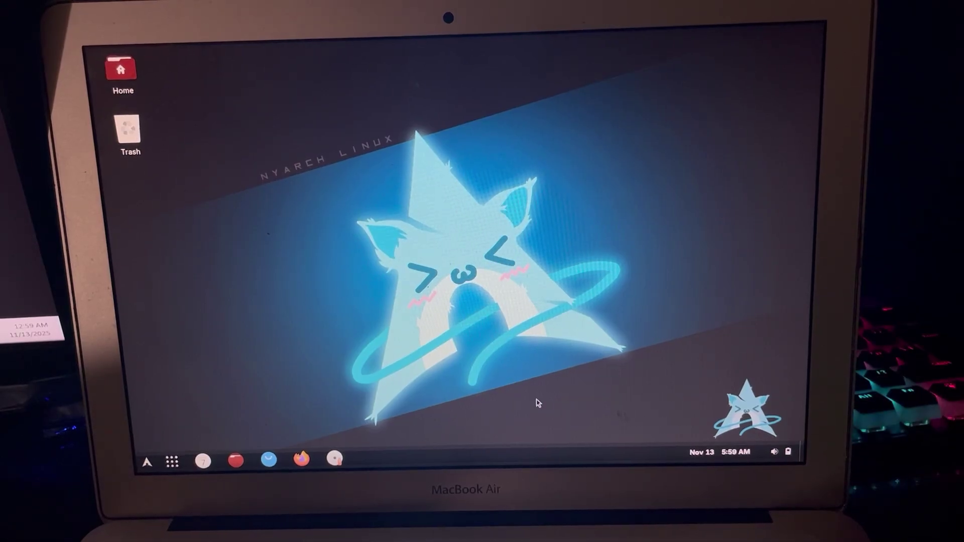
- Browse the app grid, then the notifications calendar, dismissing each back to the star-cat desktop
click(173, 460)
scroll(463, 370, down, 1)
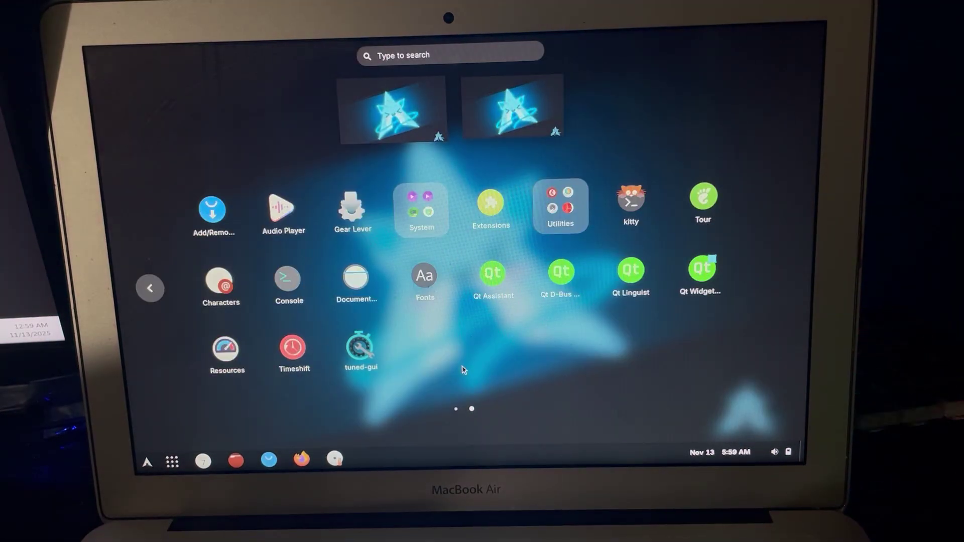
scroll(535, 280, up, 1)
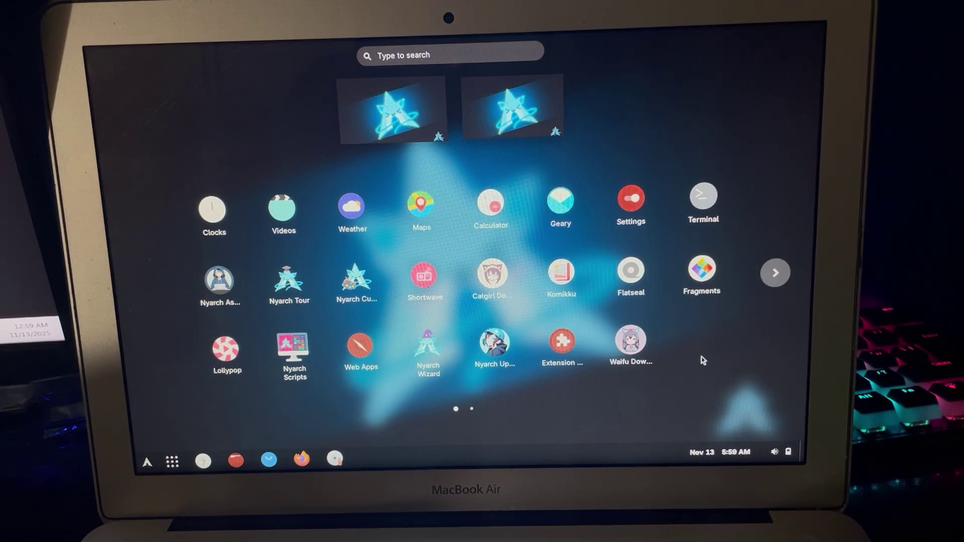
click(178, 465)
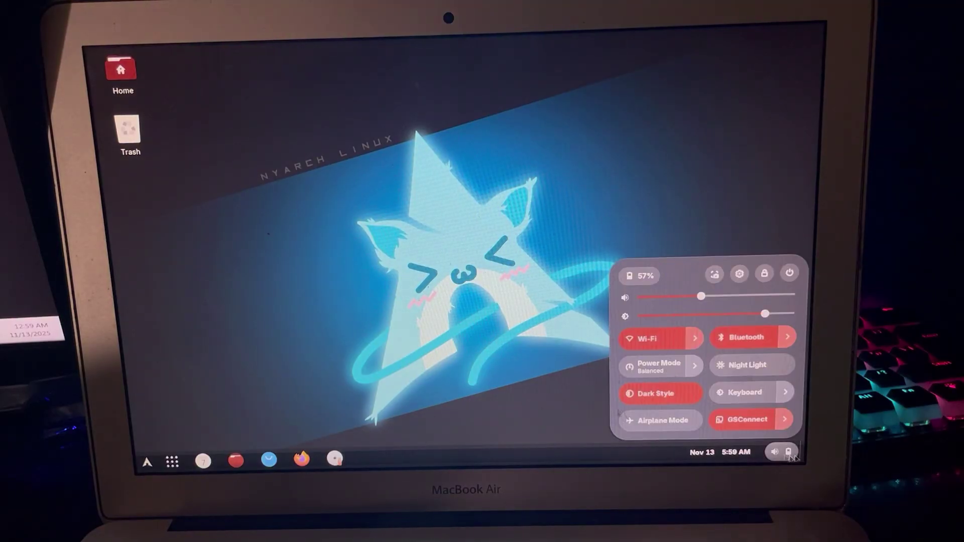
click(720, 452)
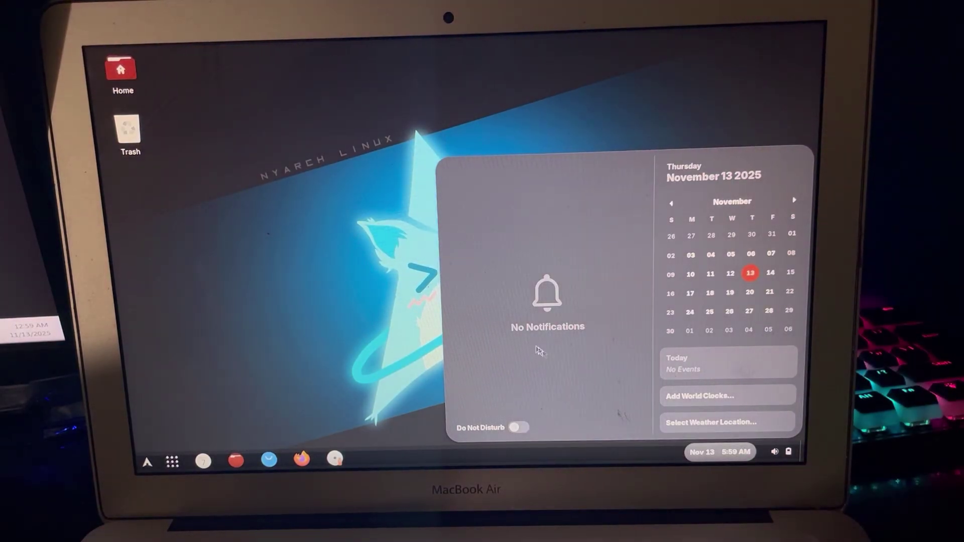
click(437, 309)
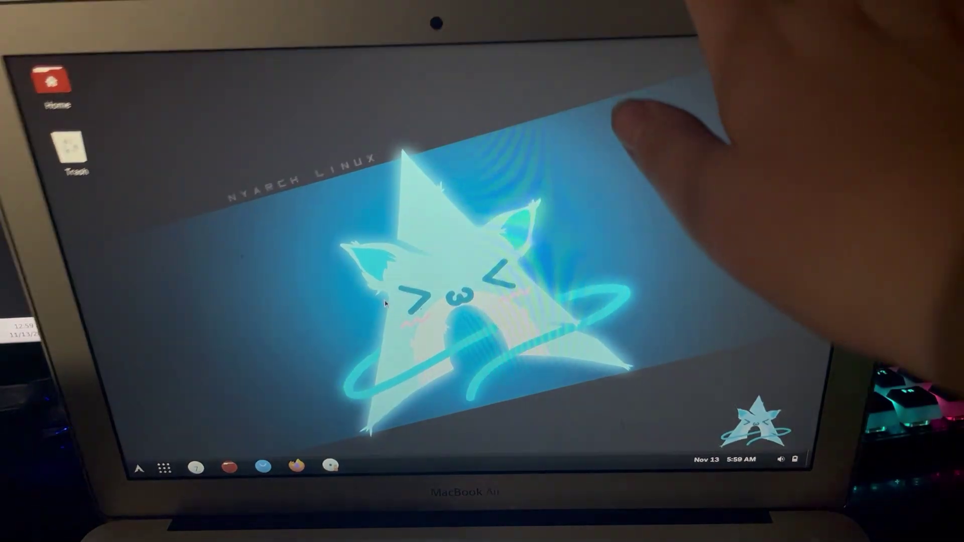